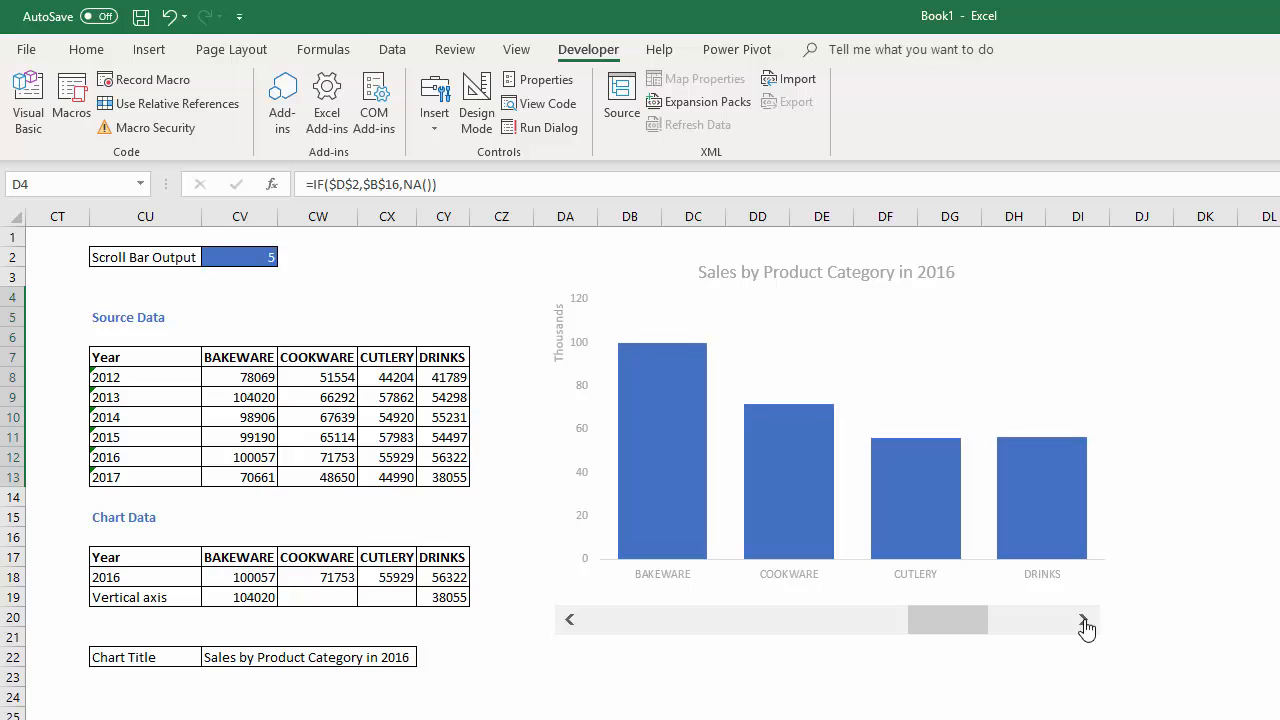
Demonstrate the finished chart by stepping the scroll bar forward to the last year and back through the earlier years
click(1086, 621)
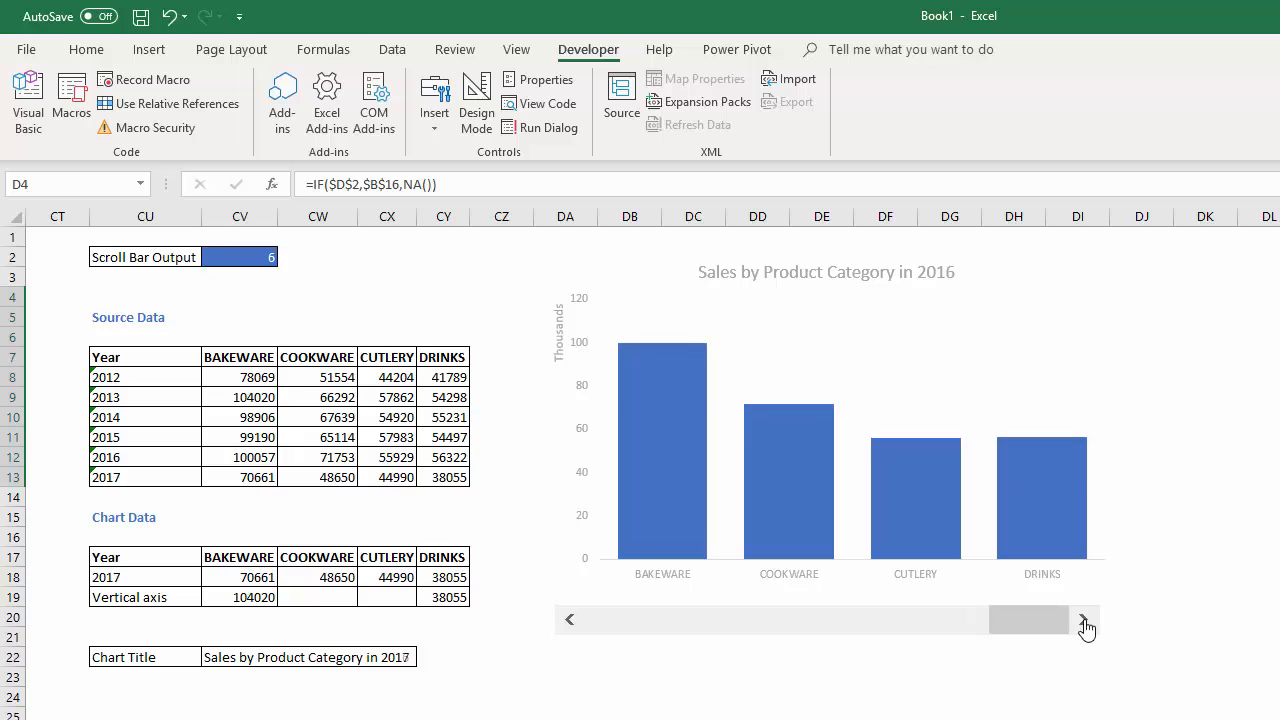
click(568, 620)
click(568, 620)
click(567, 622)
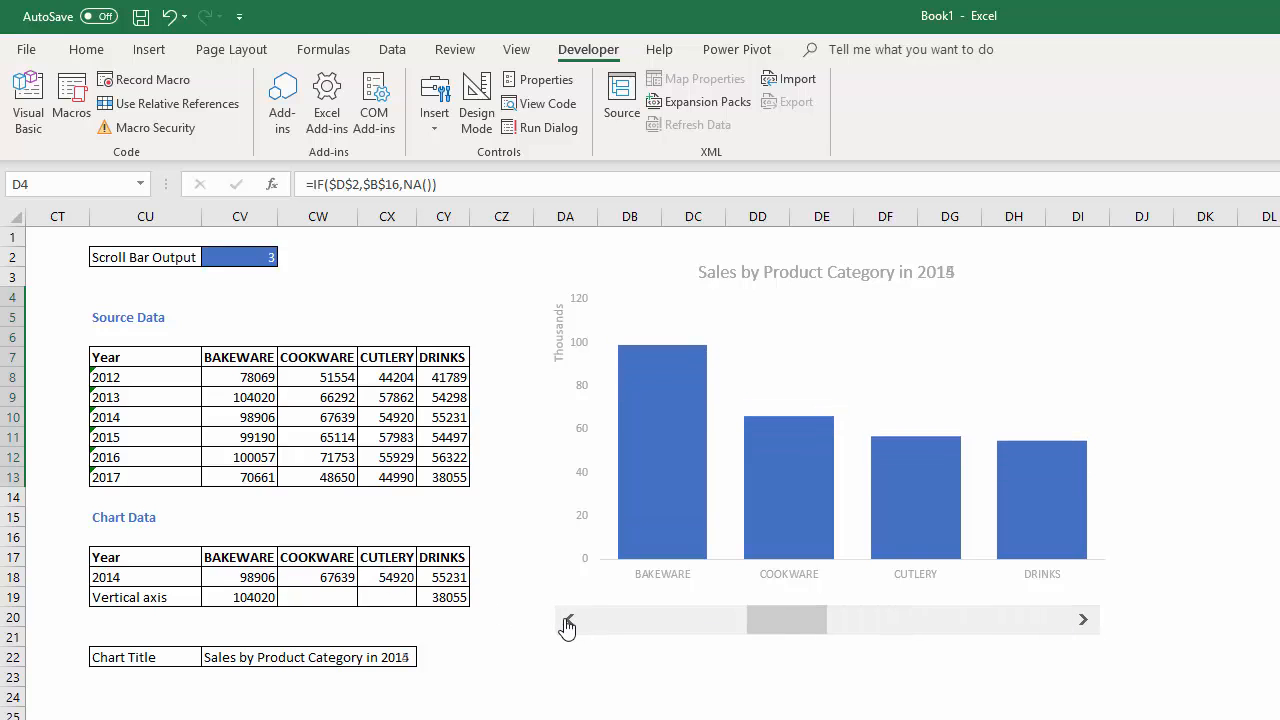
click(567, 622)
click(567, 622)
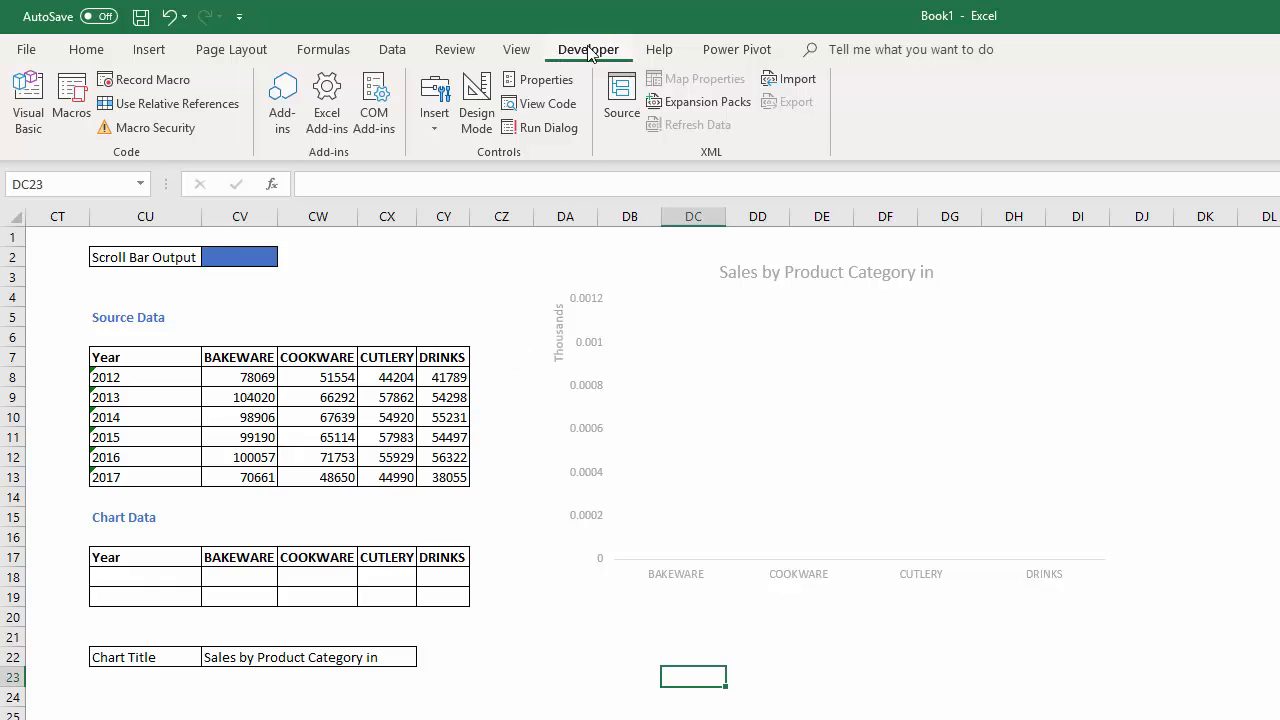
Check in the ribbon customization options that the Developer tab is enabled, and accept the settings
click(512, 52)
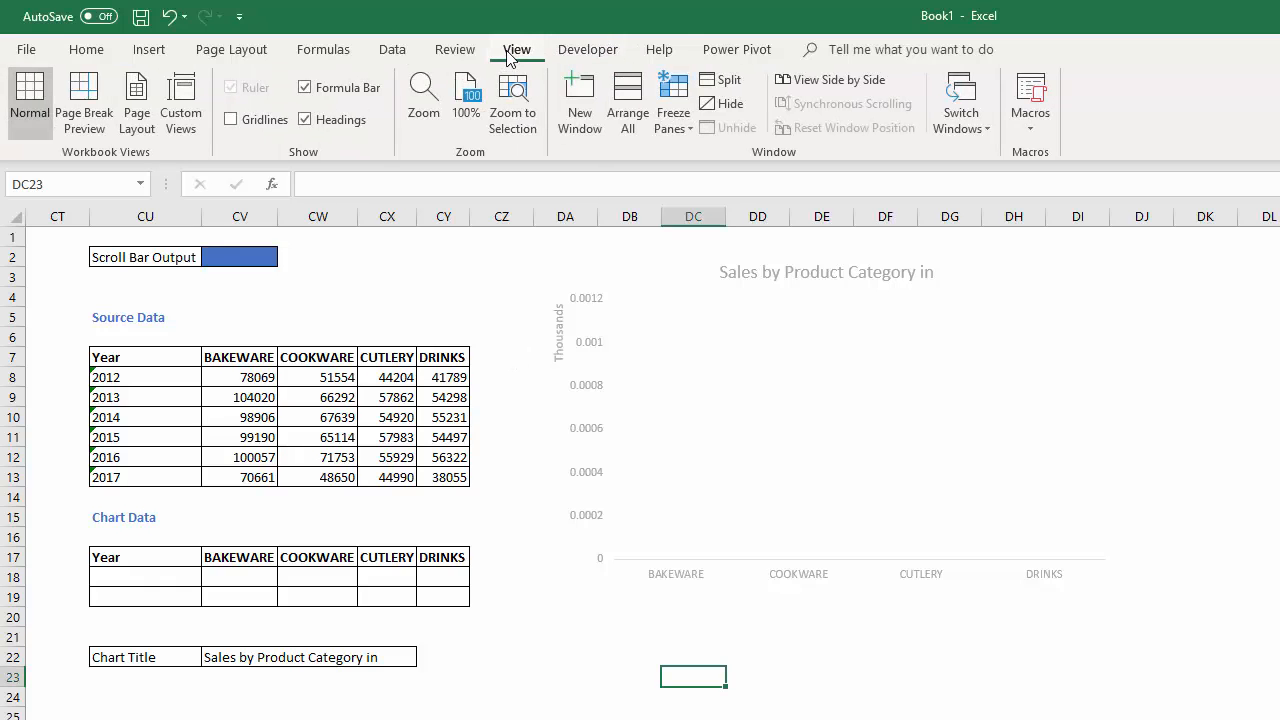
right_click(508, 53)
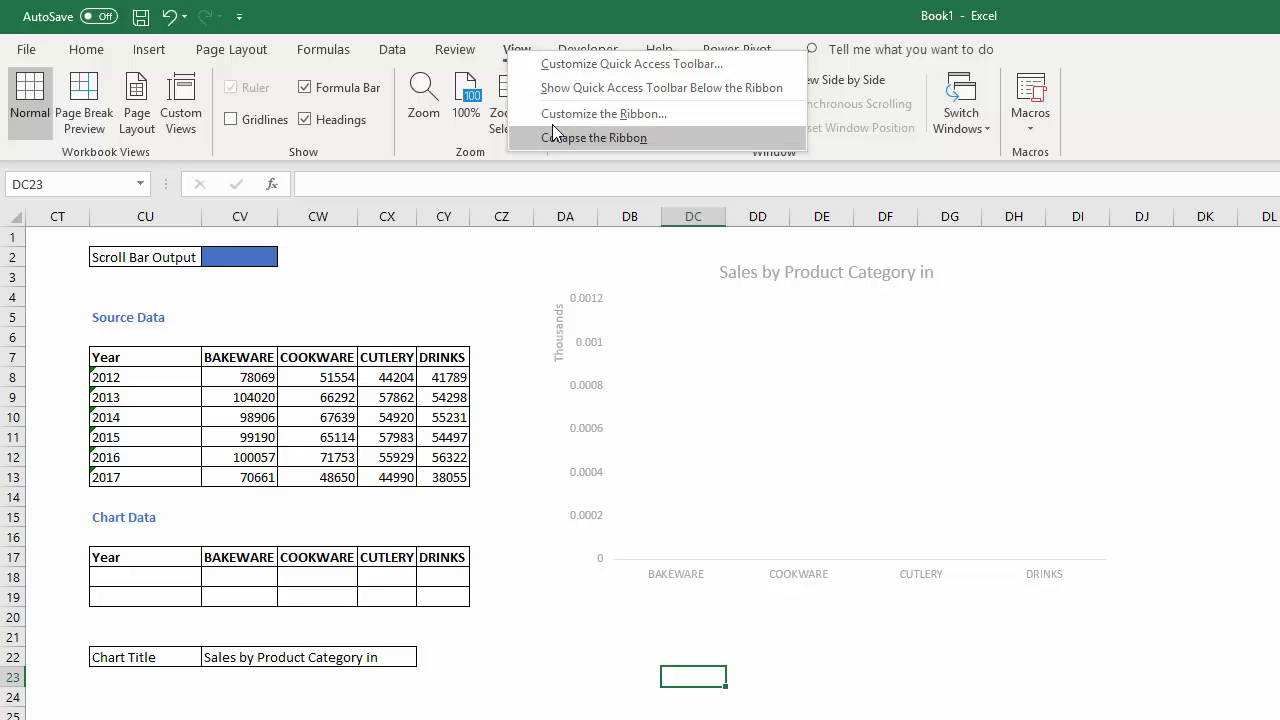
click(580, 113)
drag(731, 251, 422, 39)
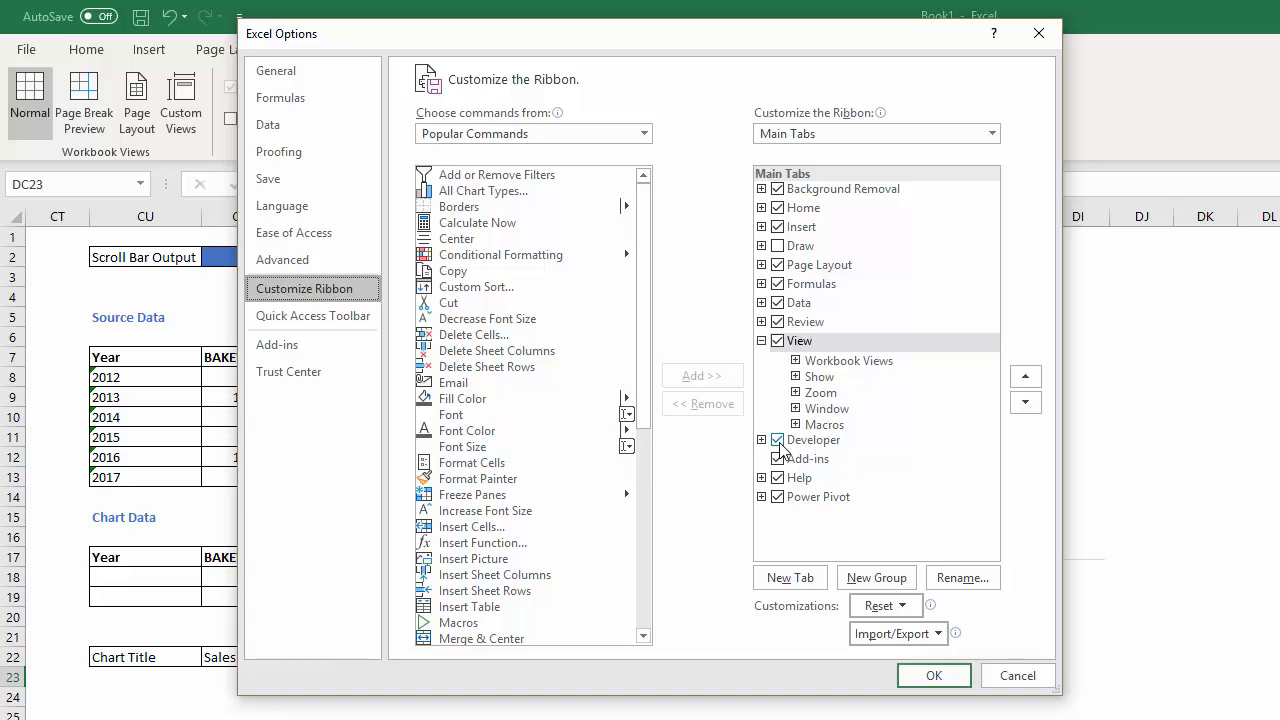
click(918, 677)
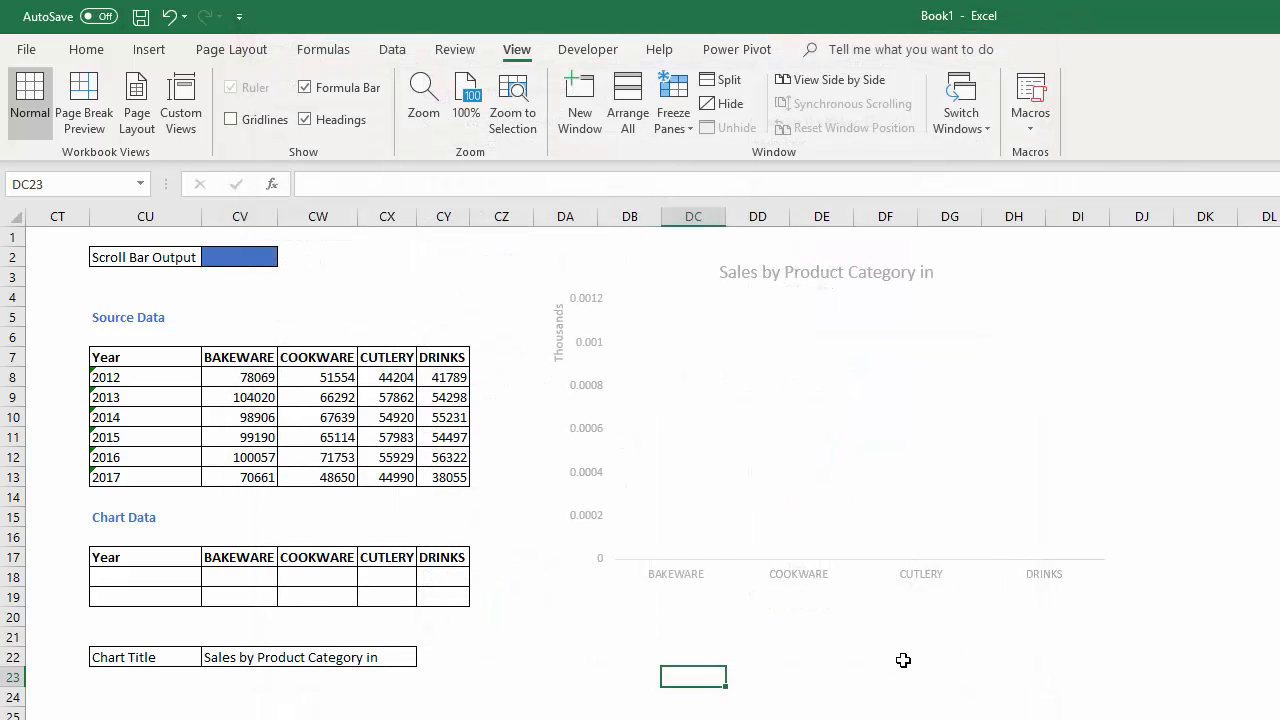
Insert a horizontal scroll bar form control just below the chart, about as wide as the chart
click(590, 50)
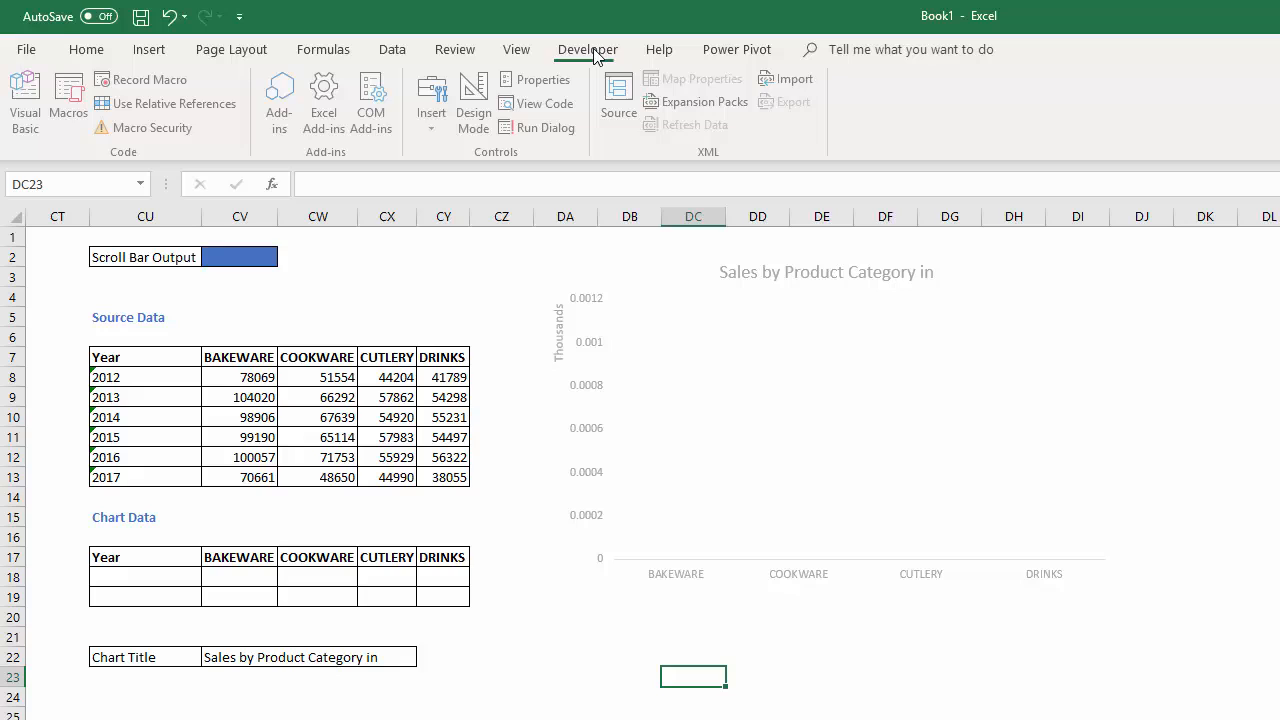
click(434, 122)
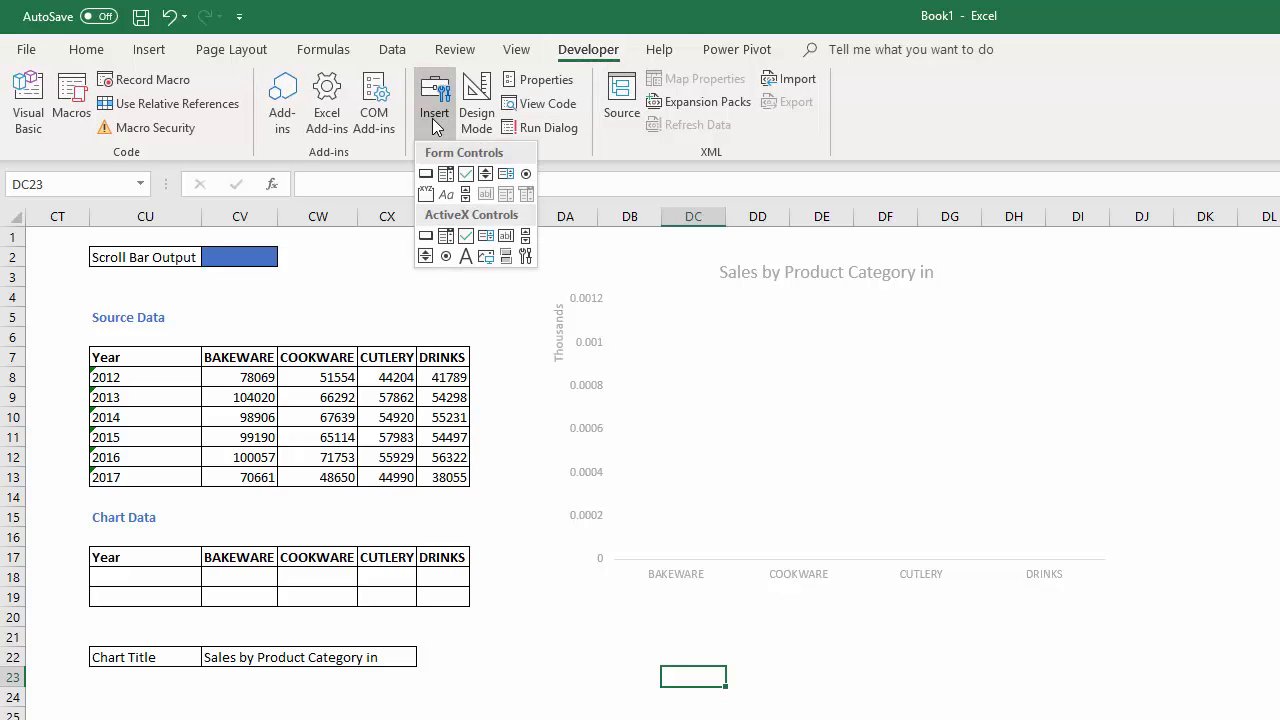
click(466, 194)
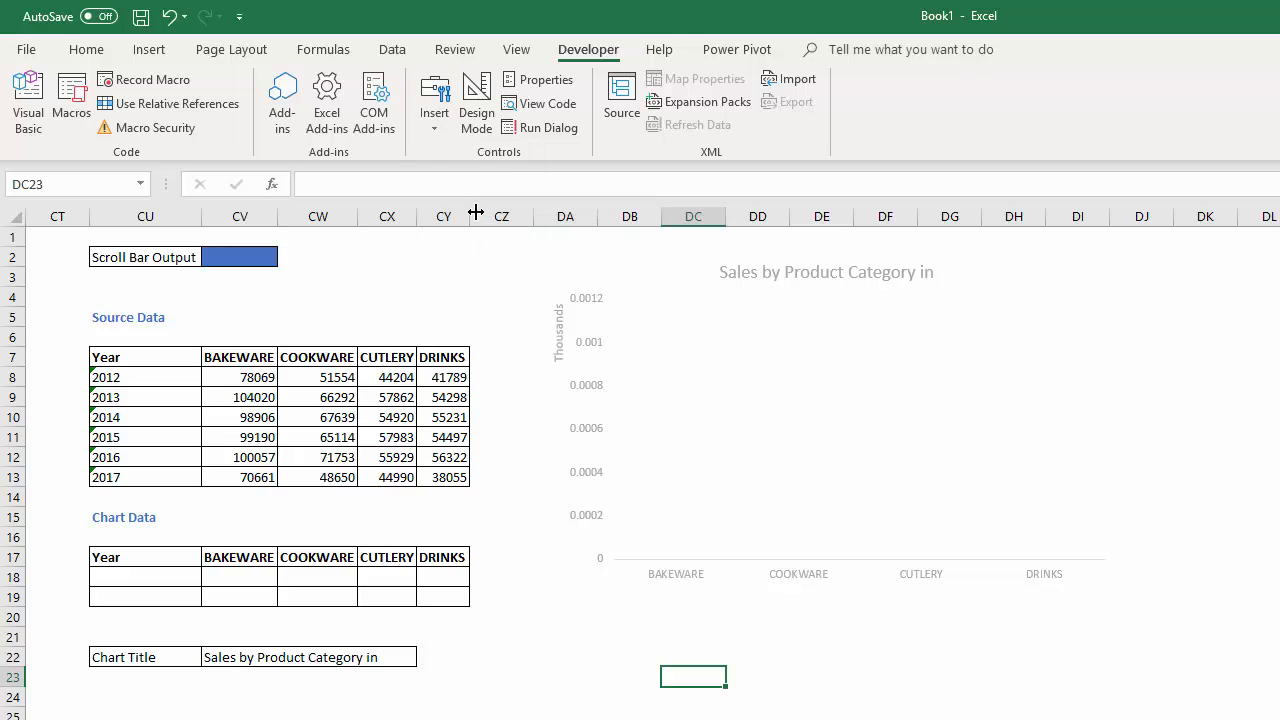
drag(581, 607, 1135, 635)
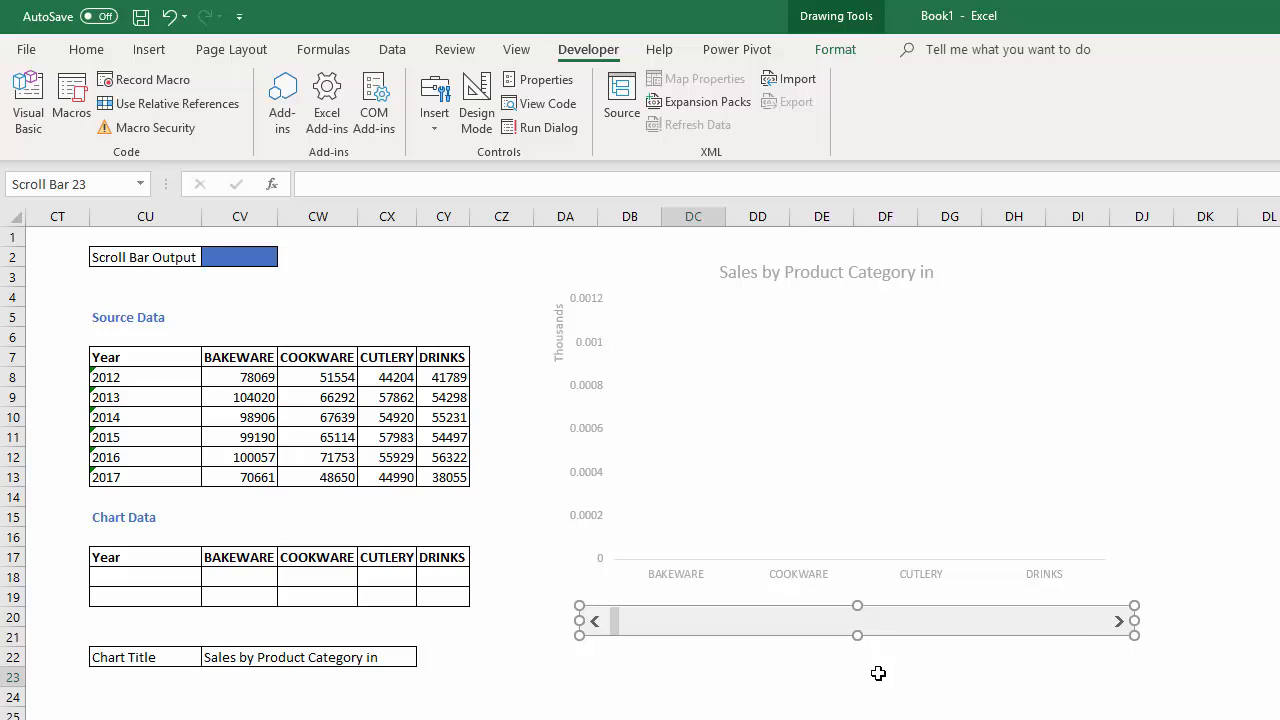
Move the scroll bar up over the middle of the chart
click(676, 623)
right_click(688, 622)
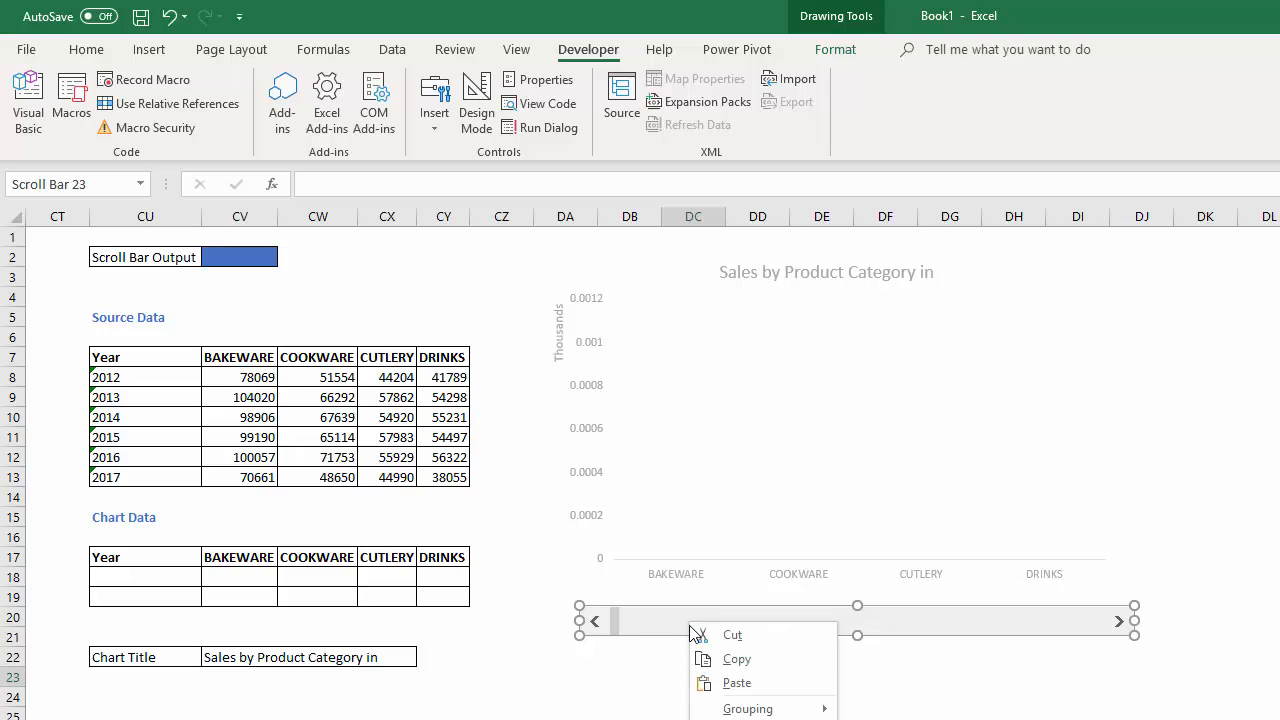
click(681, 621)
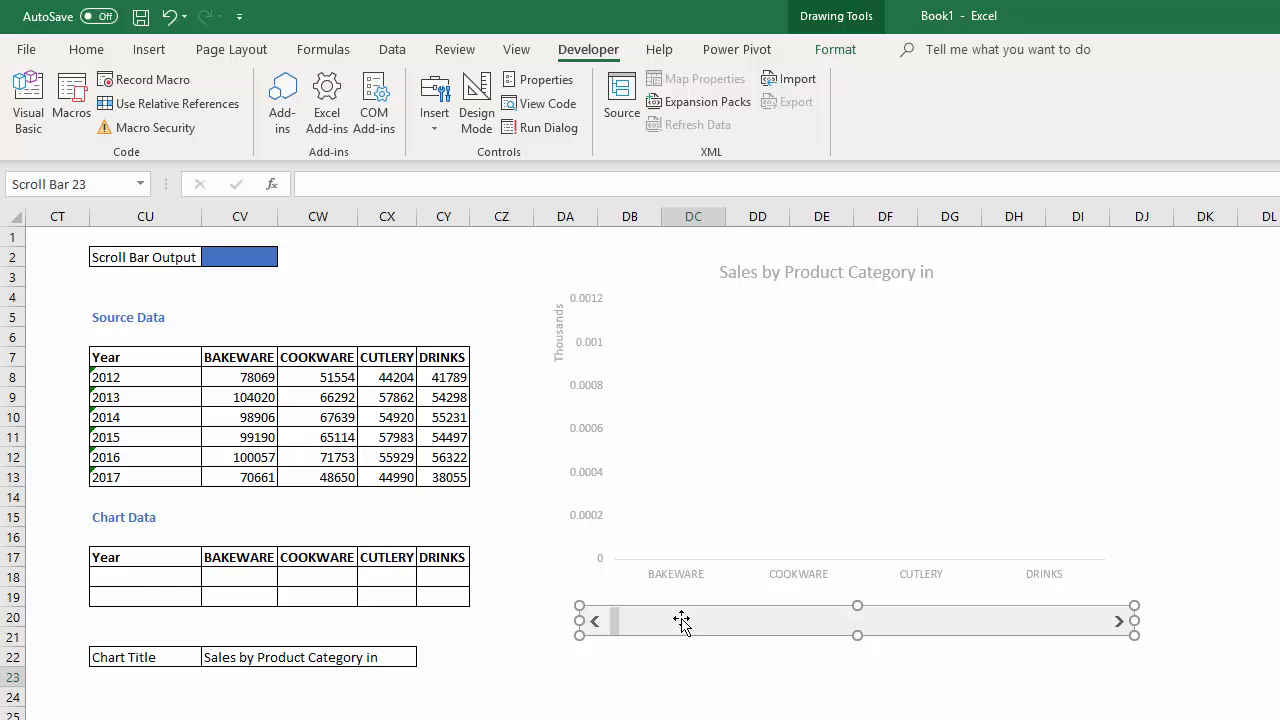
drag(681, 621, 680, 446)
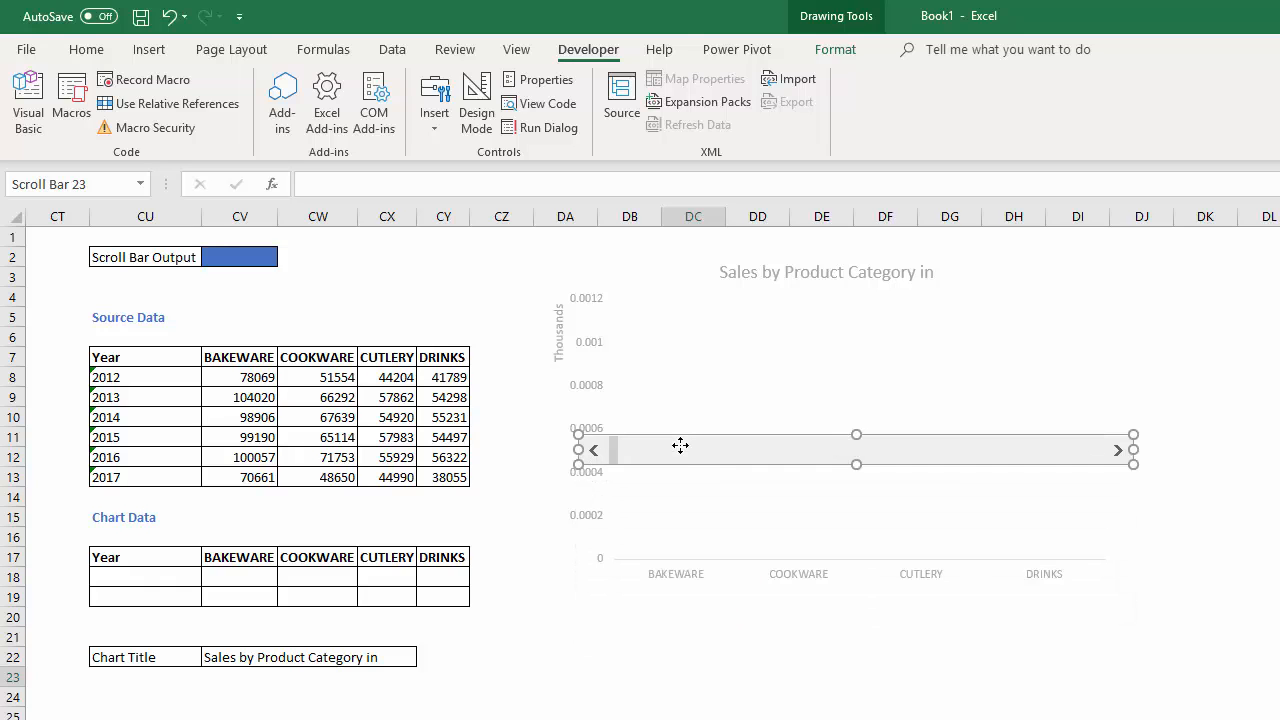
In the scroll bar's Format Control settings, set the minimum value to 1 and the maximum value to 6
right_click(680, 446)
click(731, 607)
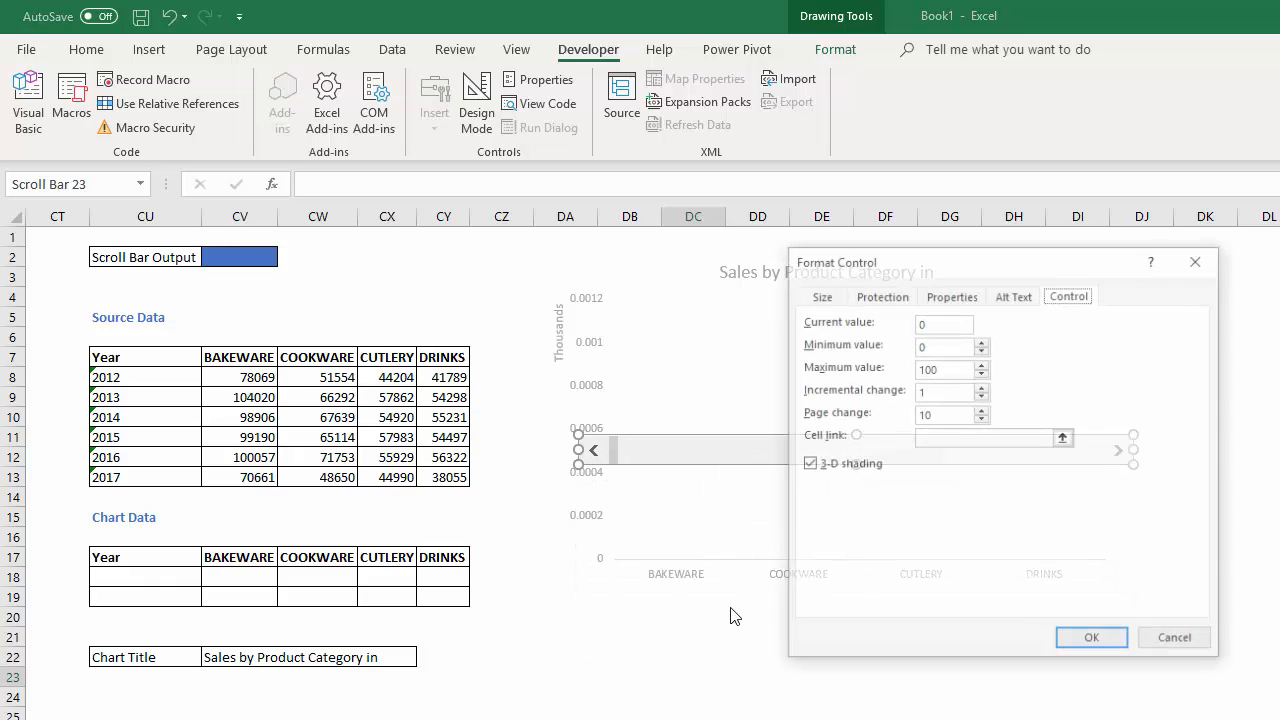
drag(876, 259, 919, 298)
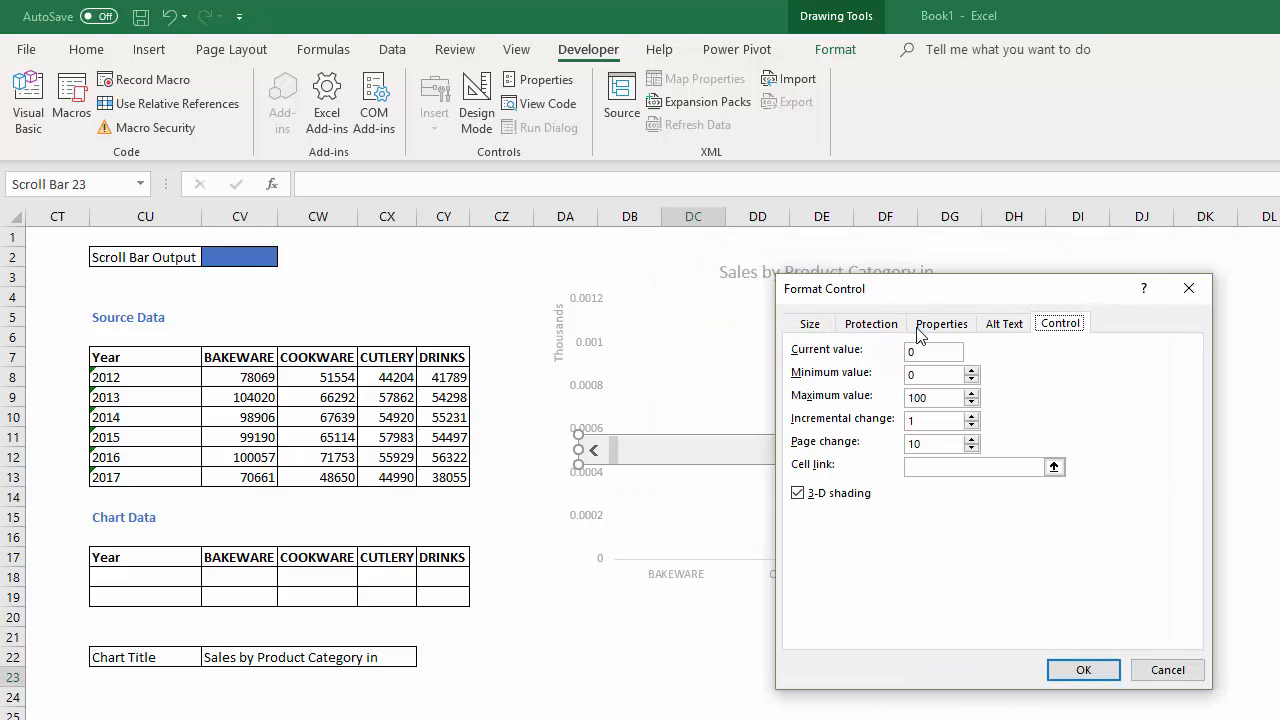
key(Tab)
key(Tab)
text(1)
key(Tab)
text(6)
Set the scroll bar's page change to 1, link it to cell $CV$2 and apply the settings
mouse_move(994, 297)
mouse_down()
mouse_move(866, 308)
mouse_move(983, 290)
mouse_up()
double_click(988, 427)
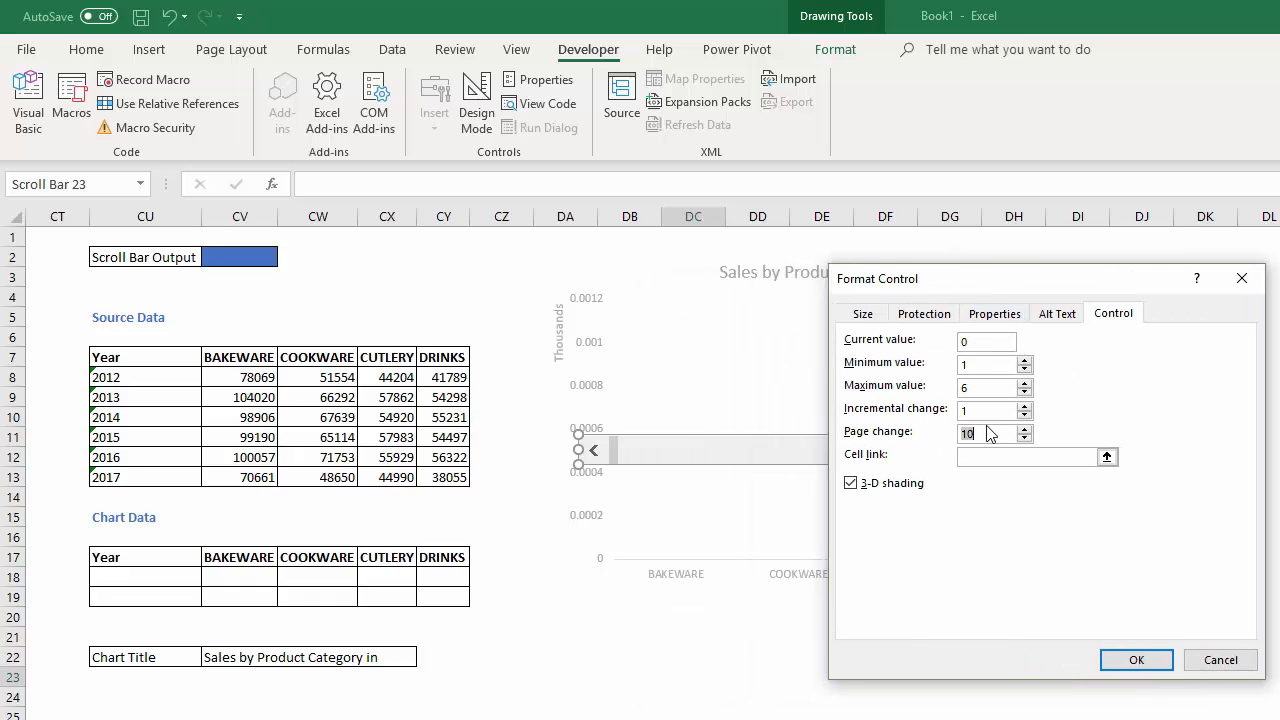
text(1)
drag(930, 273, 762, 529)
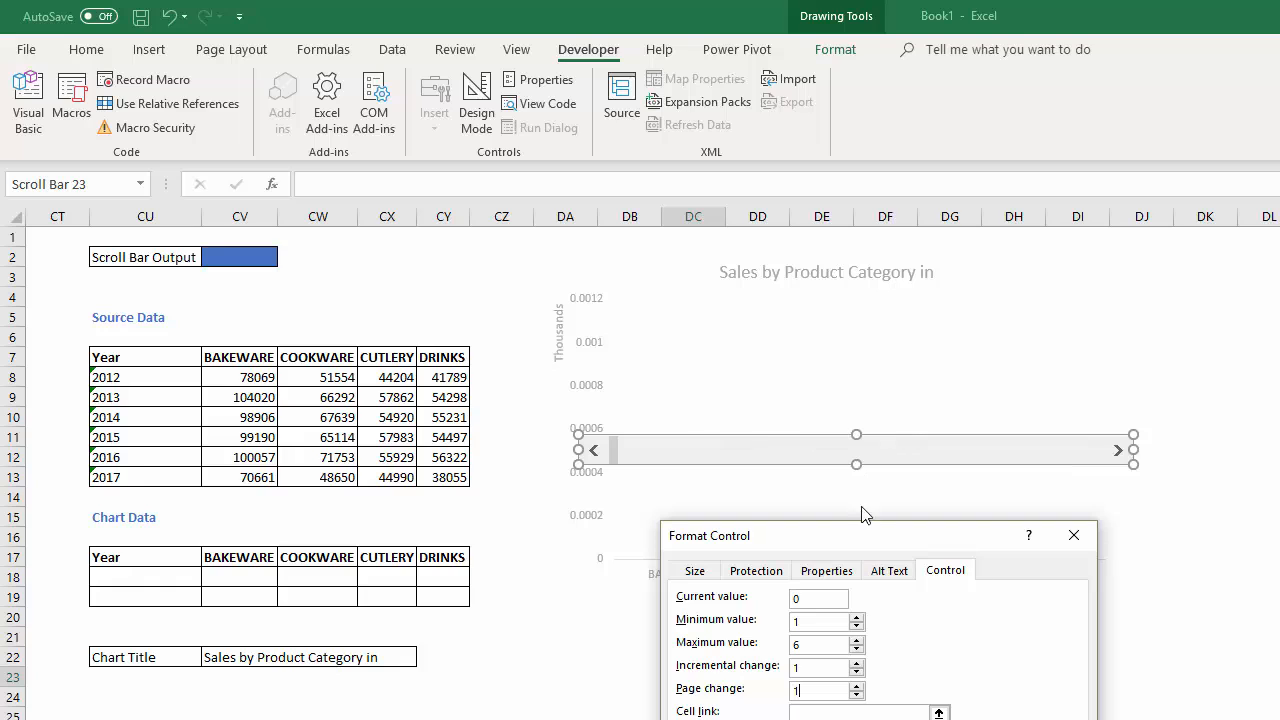
drag(855, 537, 891, 298)
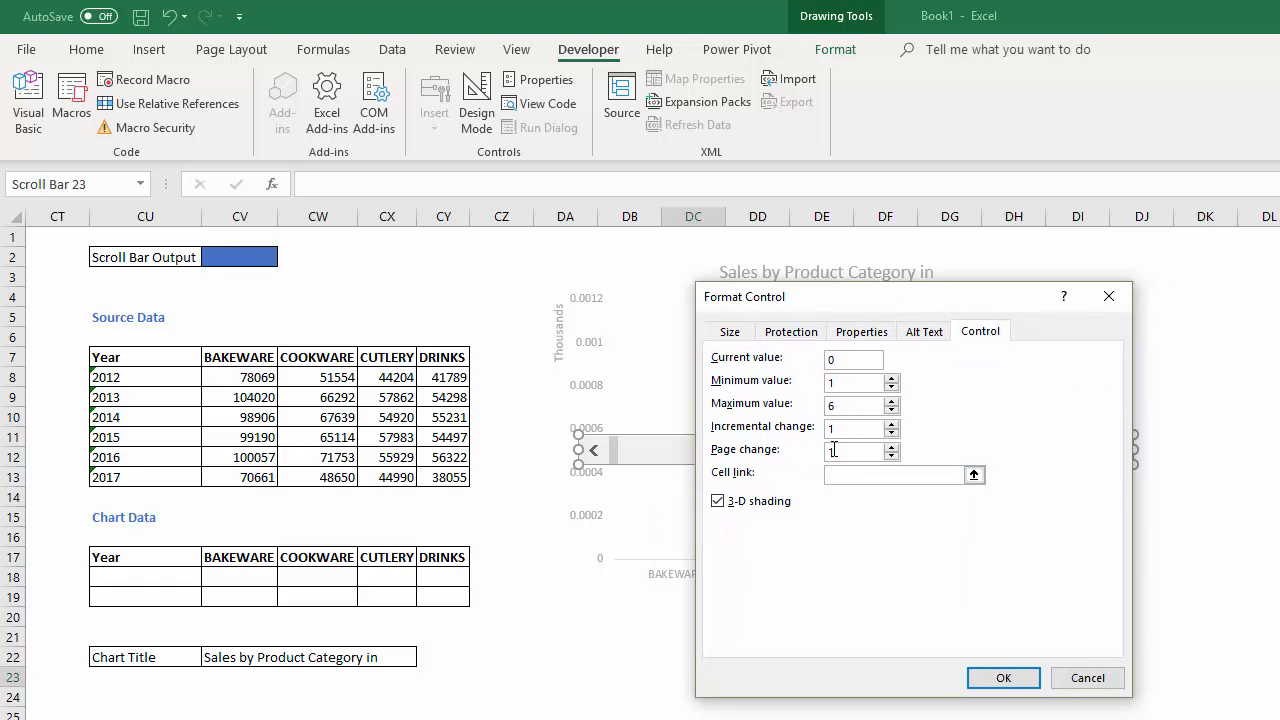
click(843, 475)
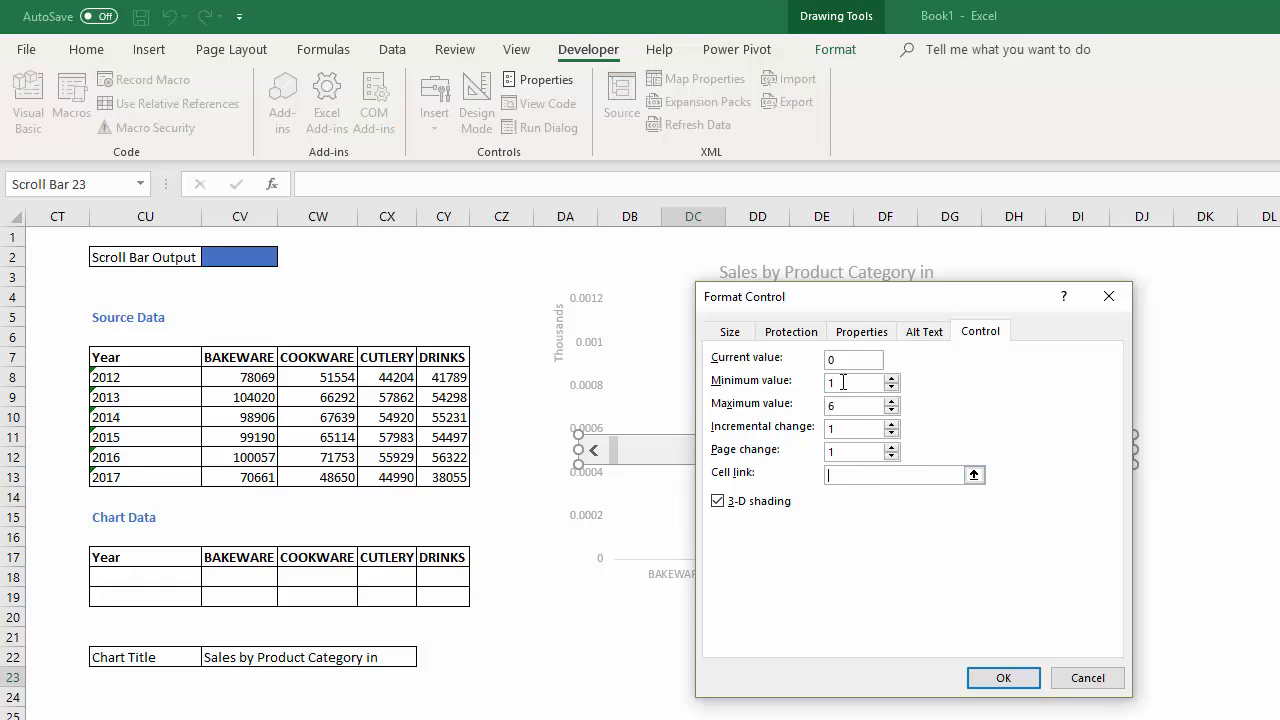
click(240, 256)
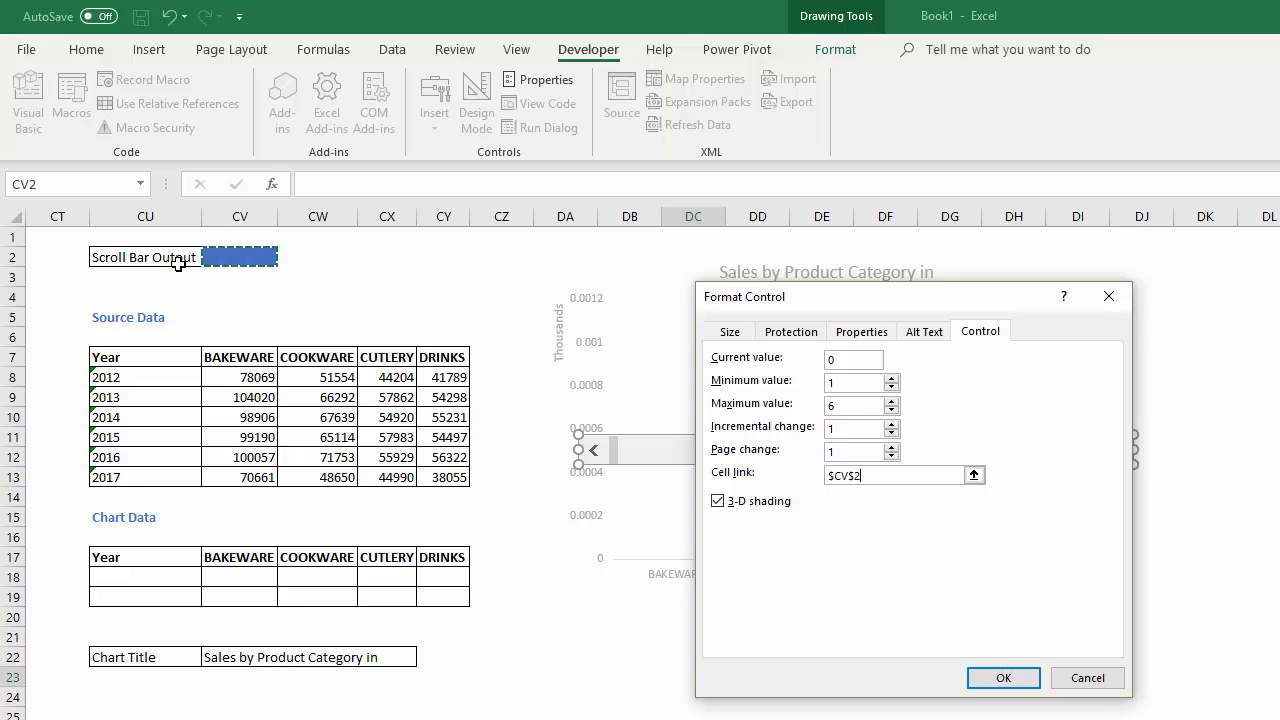
click(981, 679)
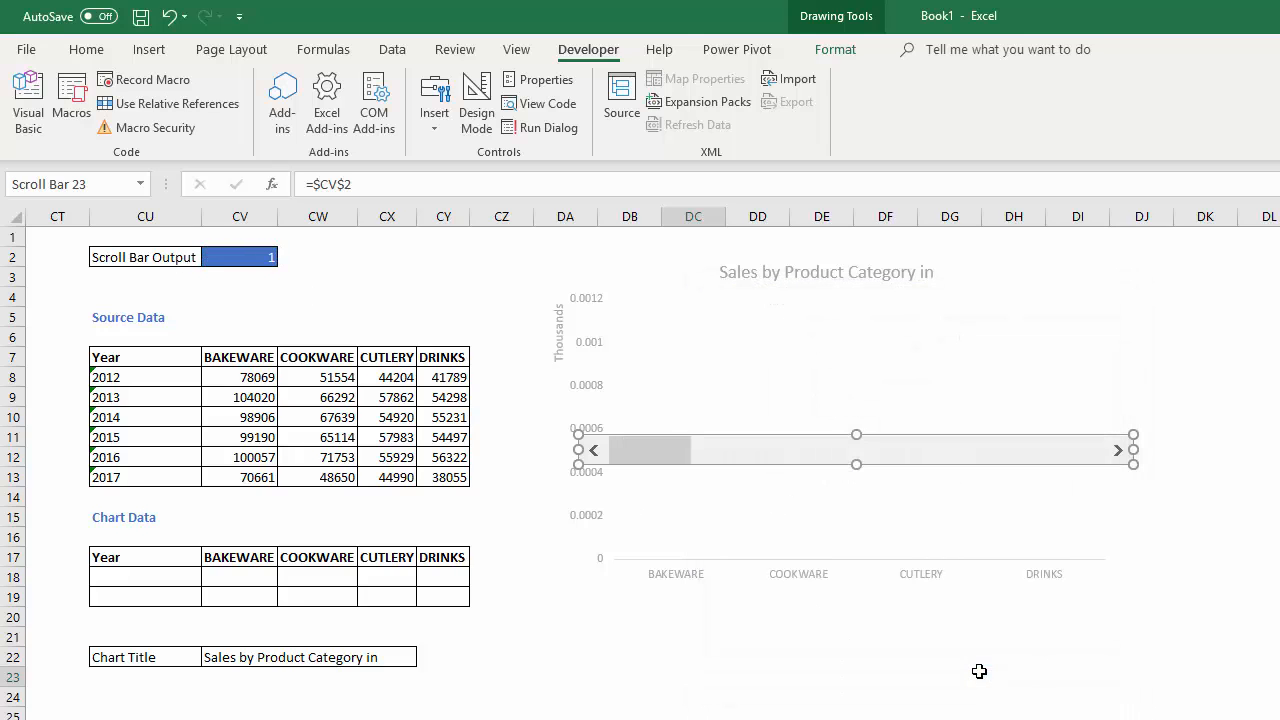
Test the scroll bar by stepping it up to its maximum and watching the Scroll Bar Output cell
click(1136, 476)
click(1118, 451)
click(1118, 451)
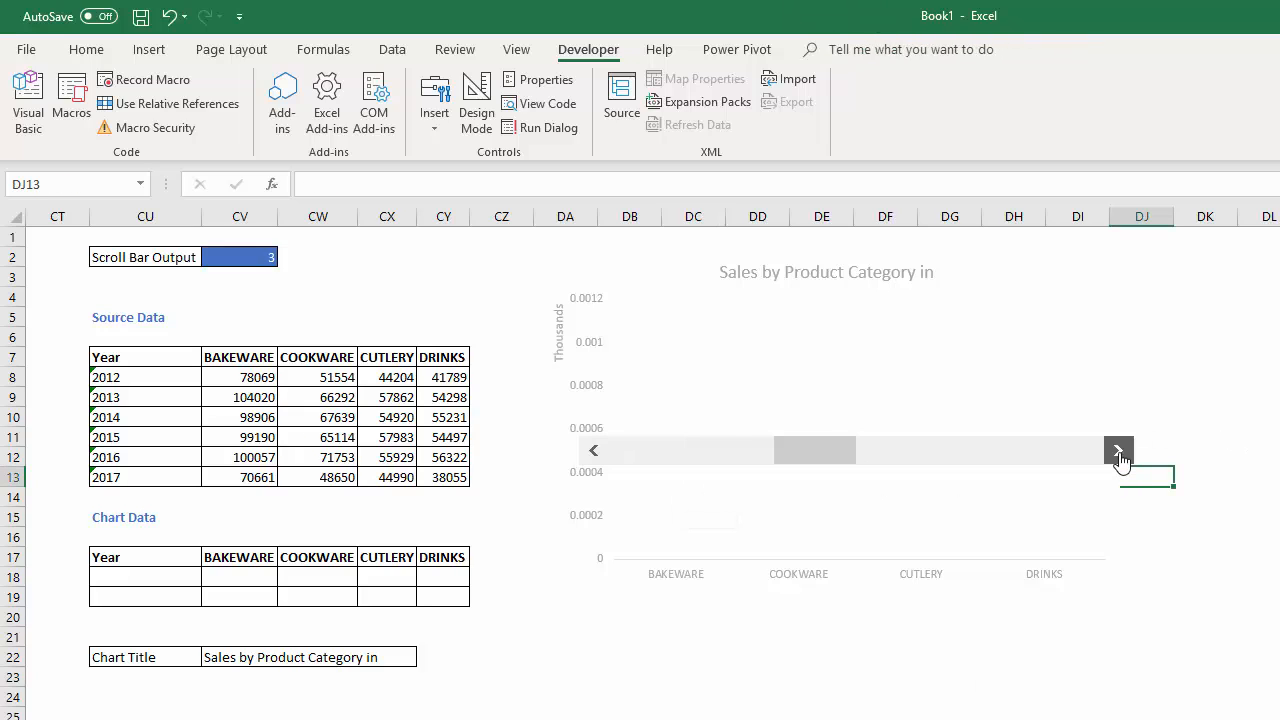
click(1118, 451)
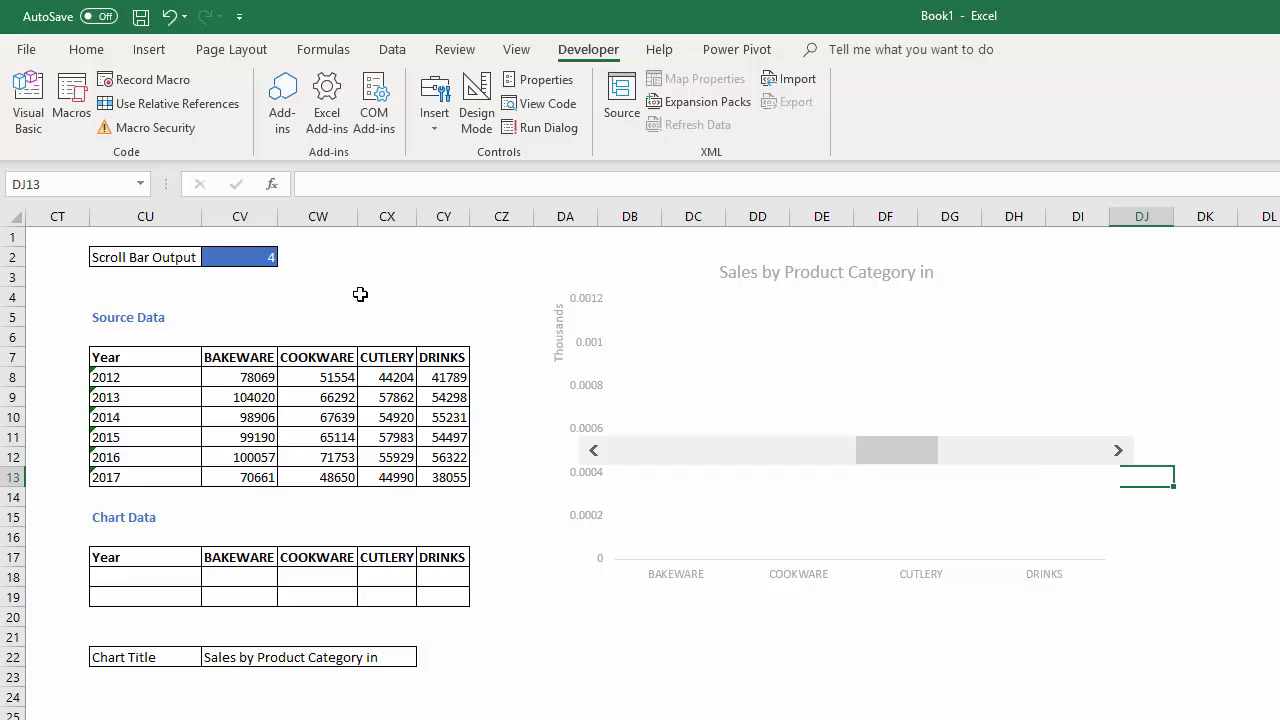
click(1118, 452)
click(1118, 452)
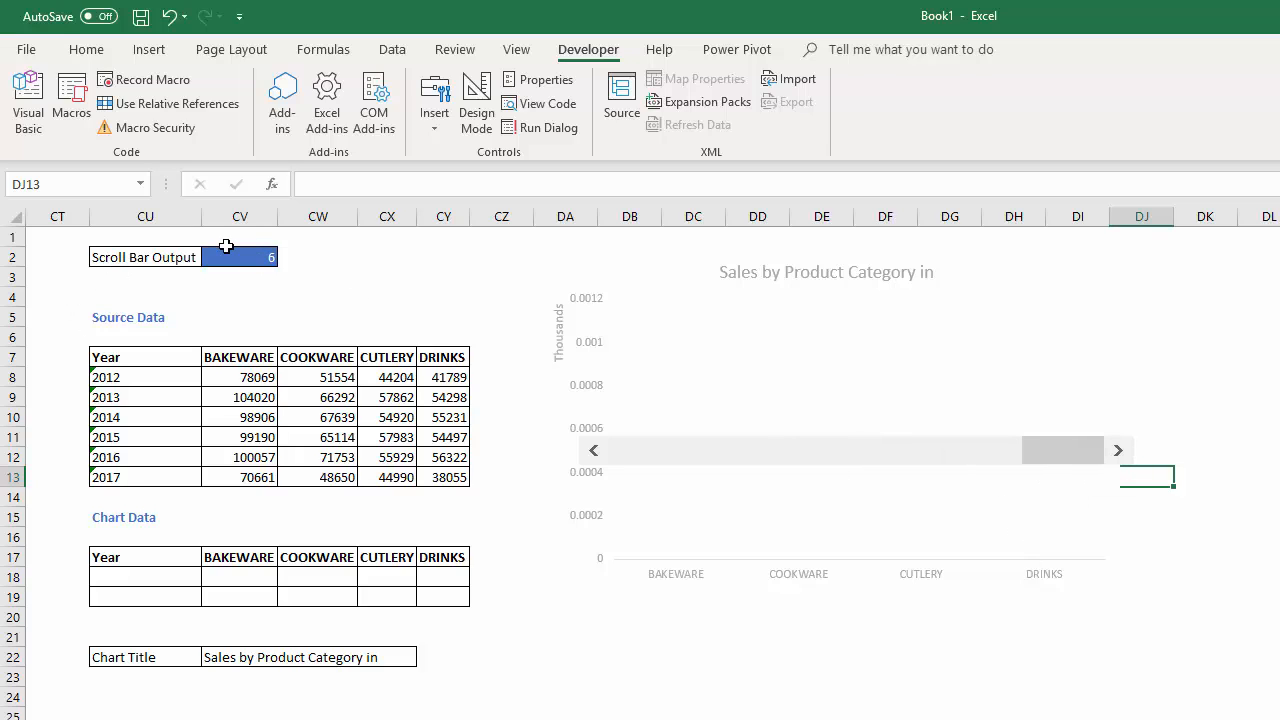
Move the scroll bar back to just below the chart's category labels and deselect it
click(692, 458)
right_click(694, 458)
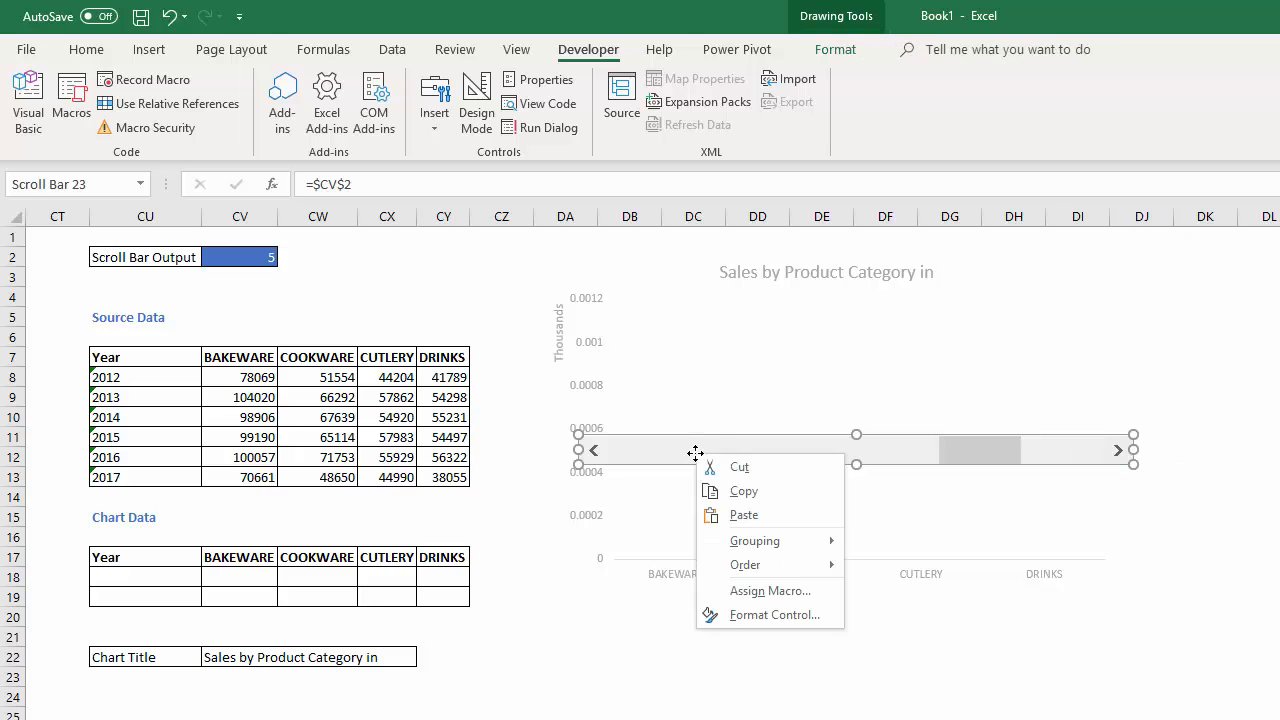
key(Escape)
drag(692, 452, 685, 624)
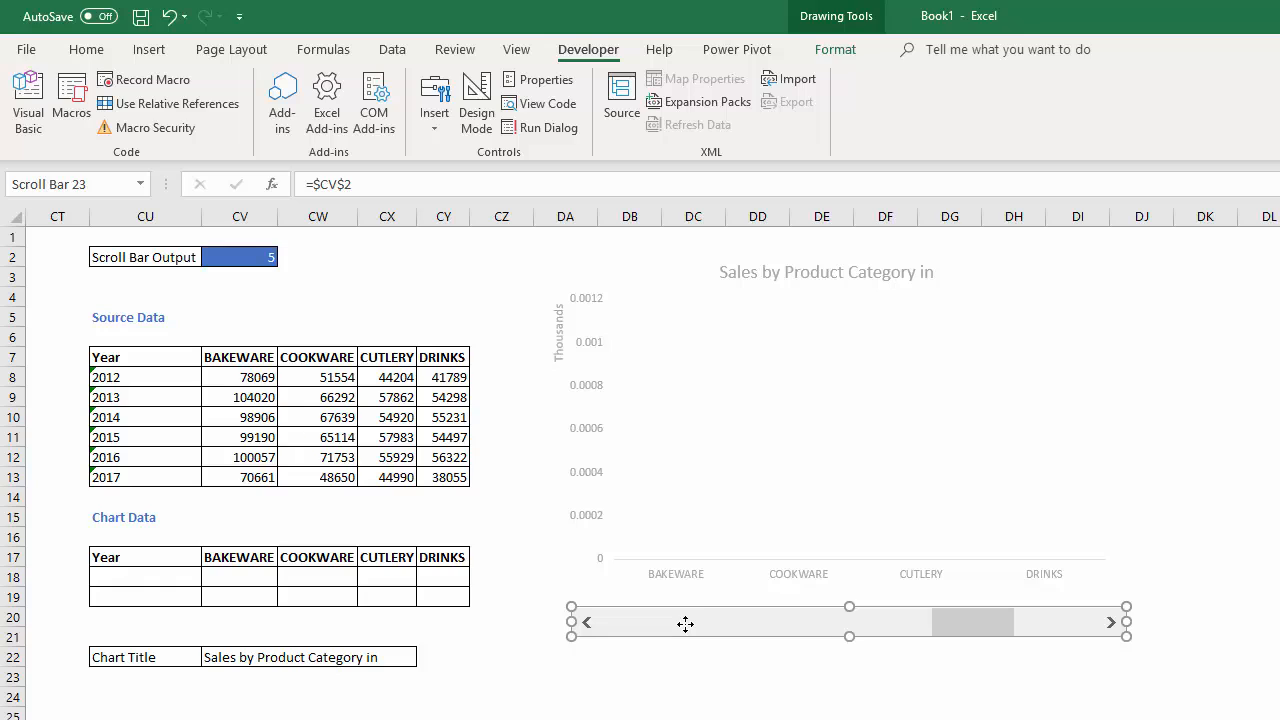
key(Escape)
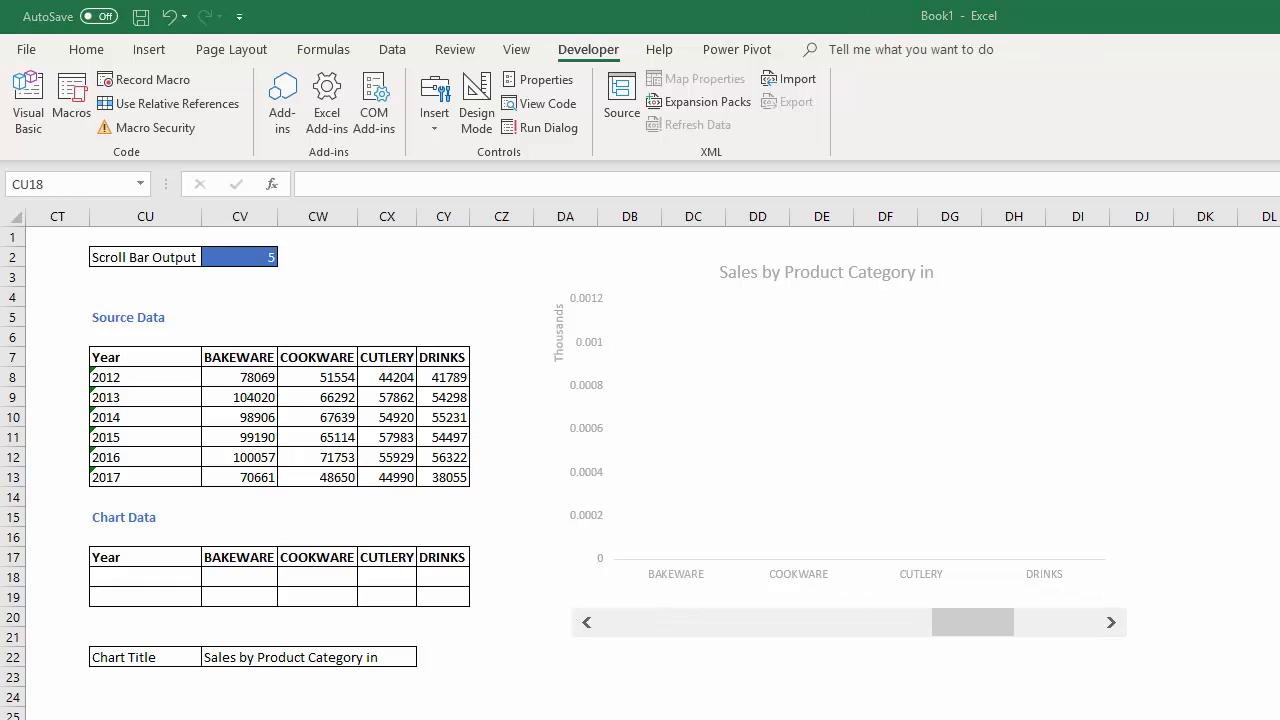
In the first Year cell of the Chart Data table (CU18), enter the formula =INDEX(CU8:CU13,CV2)
click(120, 588)
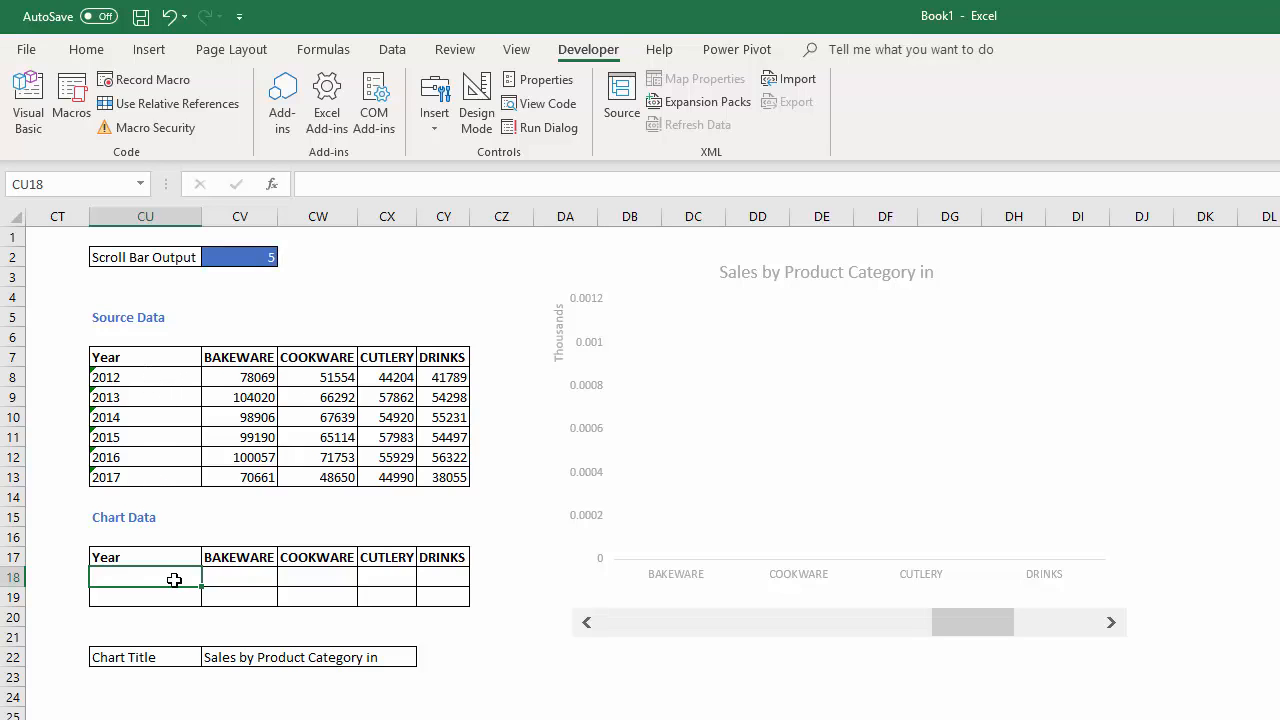
text(in)
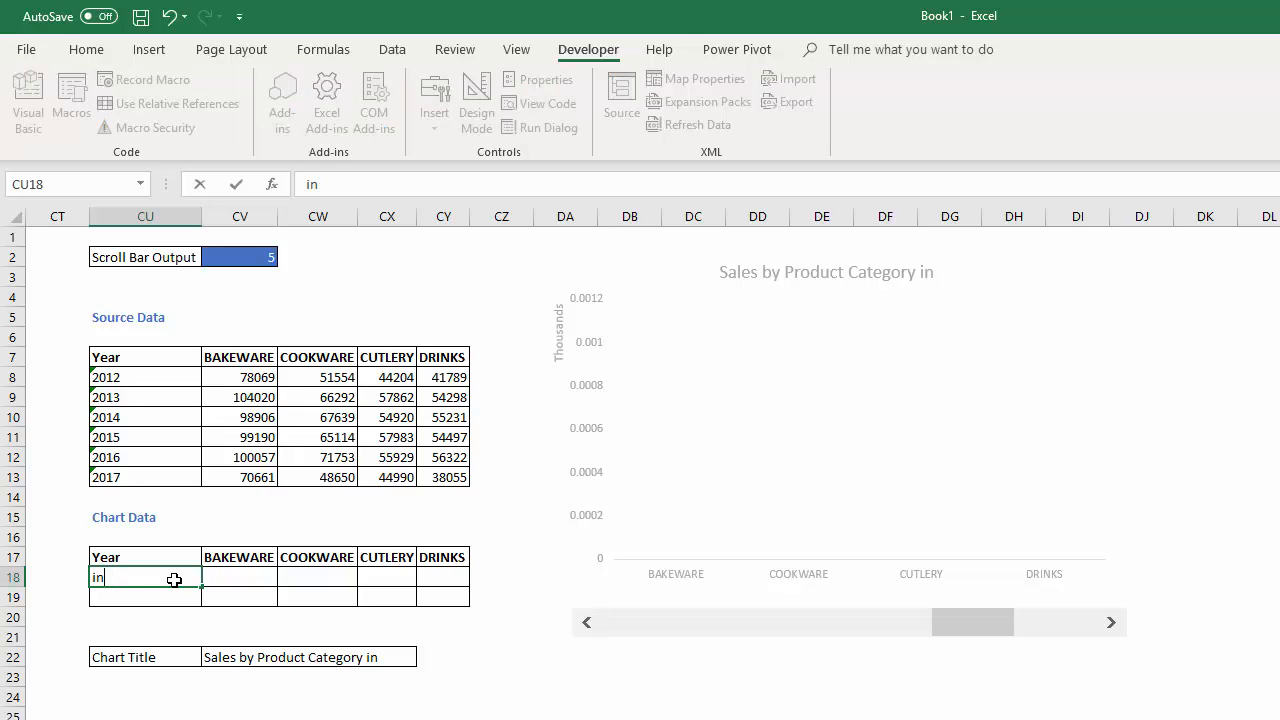
text(=index)
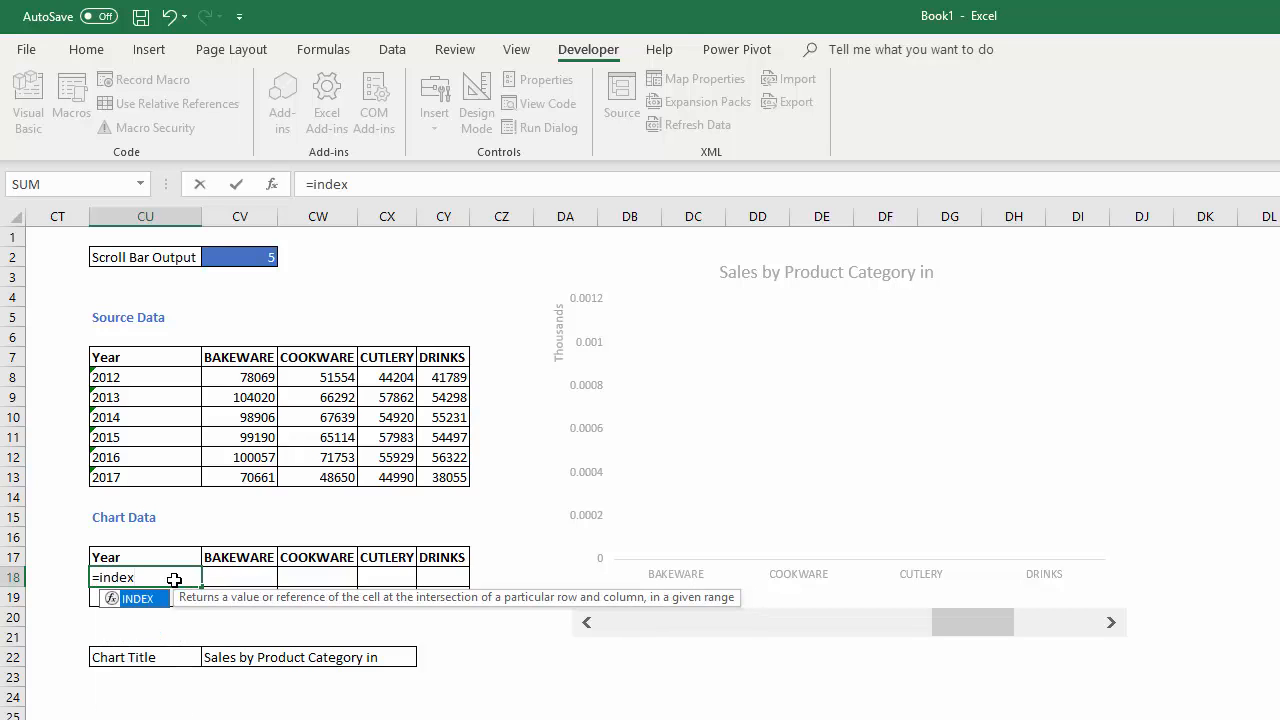
text(()
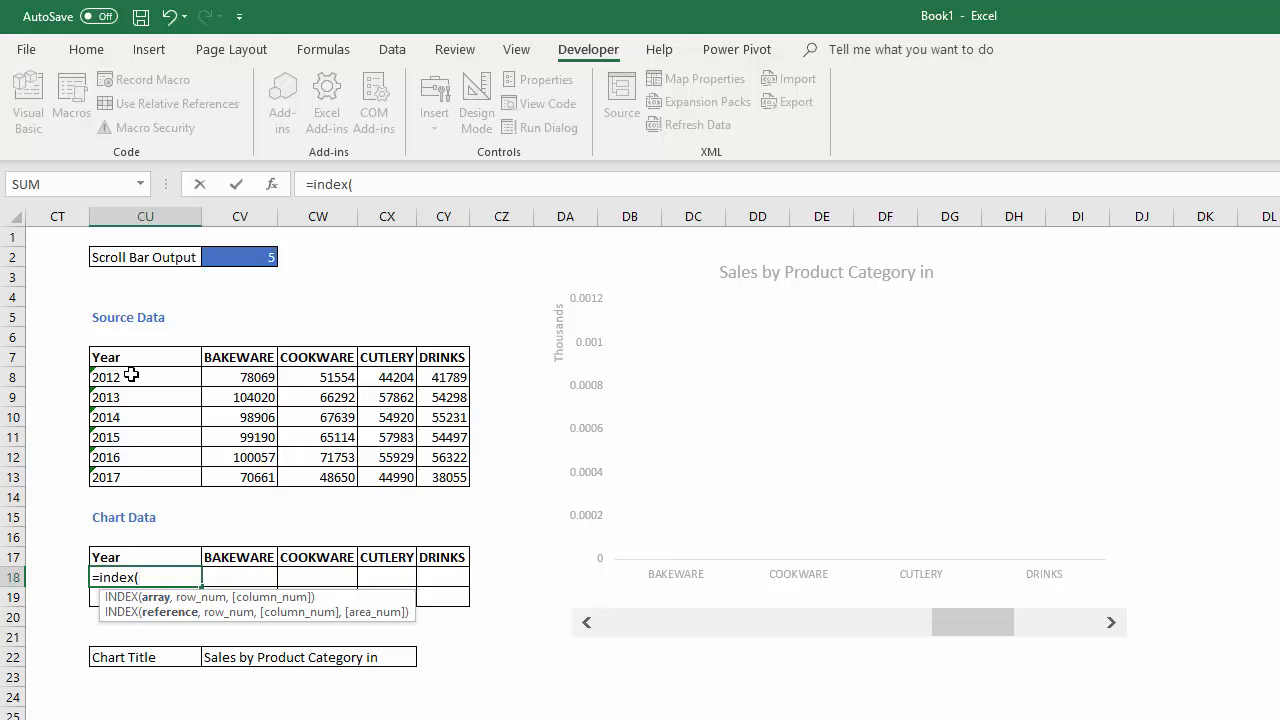
drag(131, 374, 125, 474)
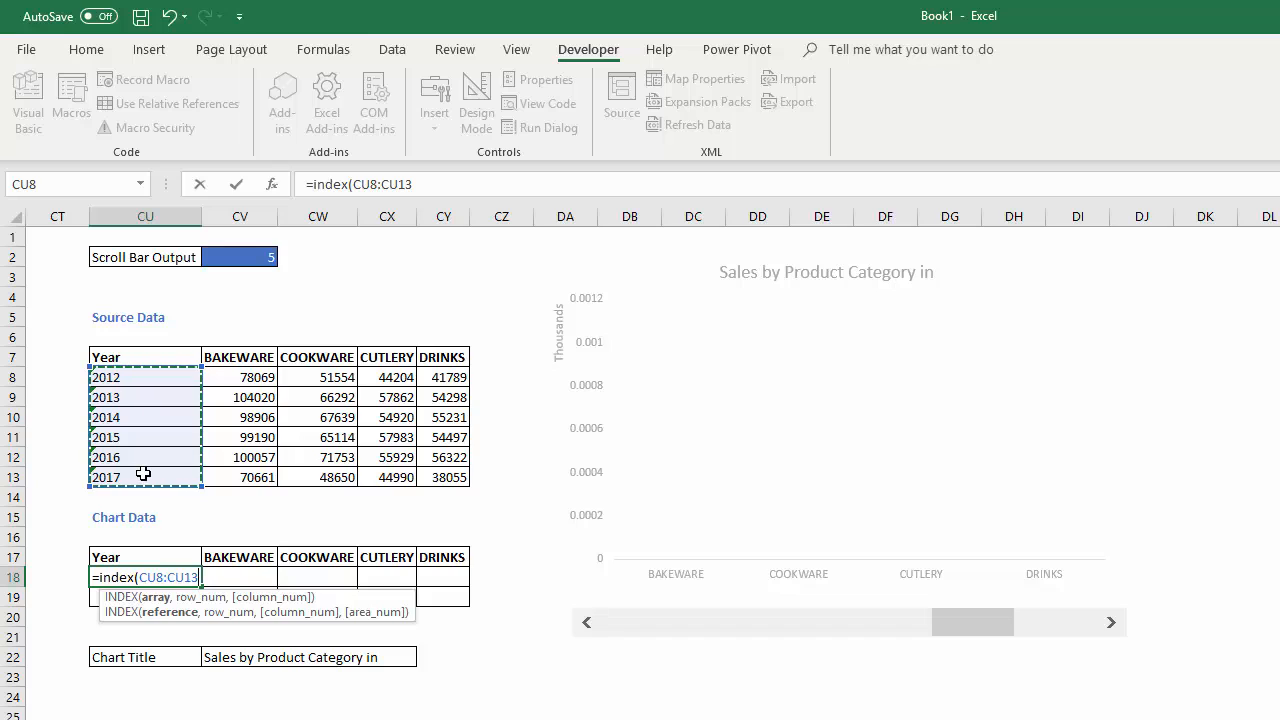
text(,)
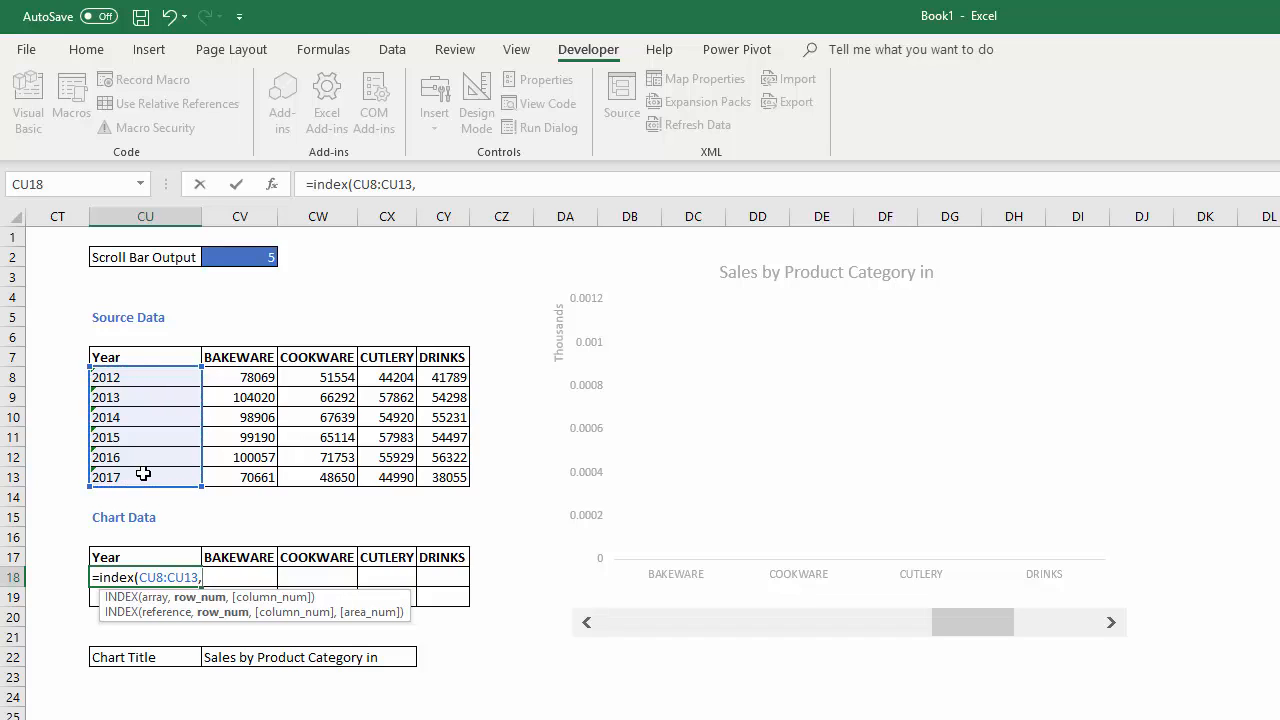
click(238, 256)
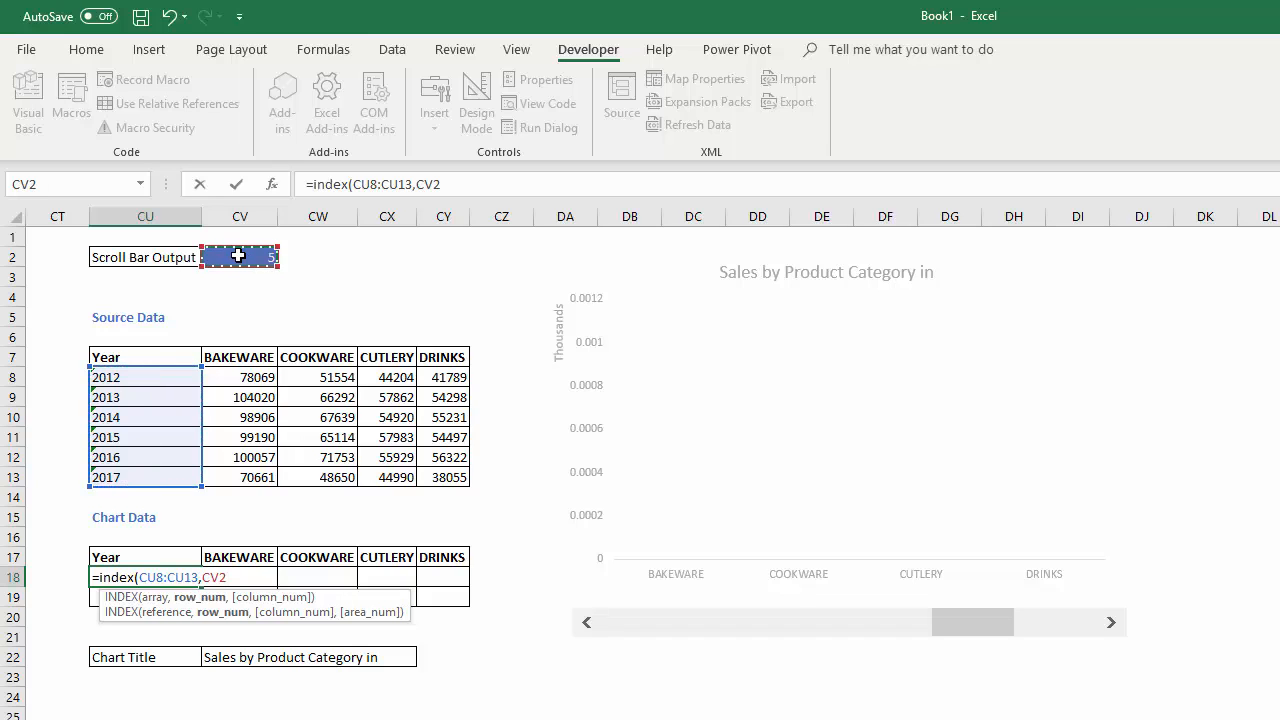
text())
key(Return)
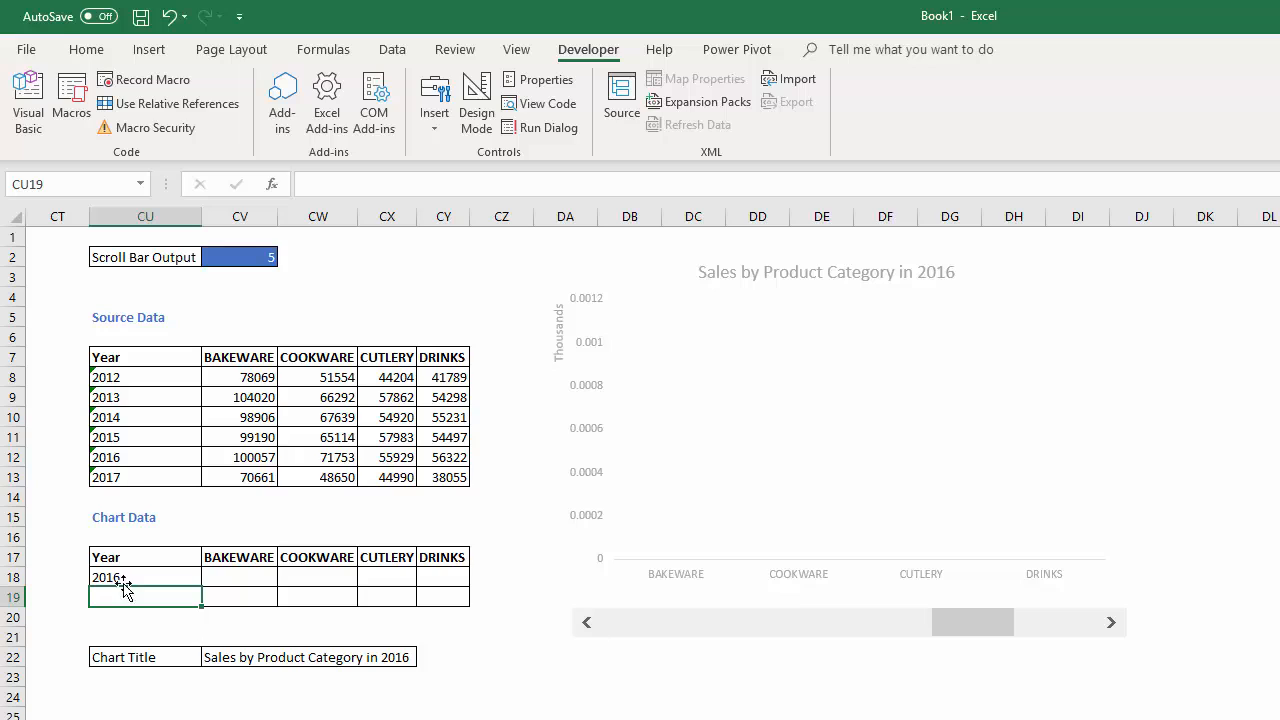
Test the Year formula by stepping the scroll bar down to its minimum and watching the chart data year and title
click(588, 627)
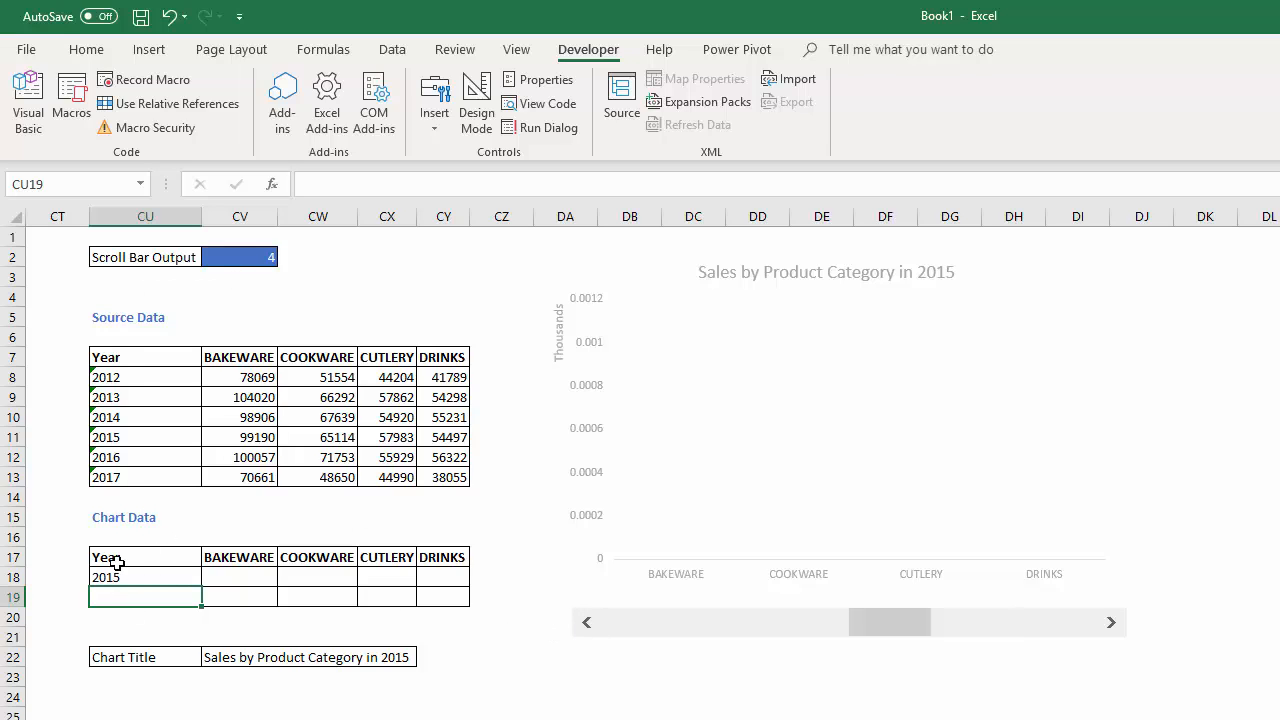
click(587, 628)
click(587, 628)
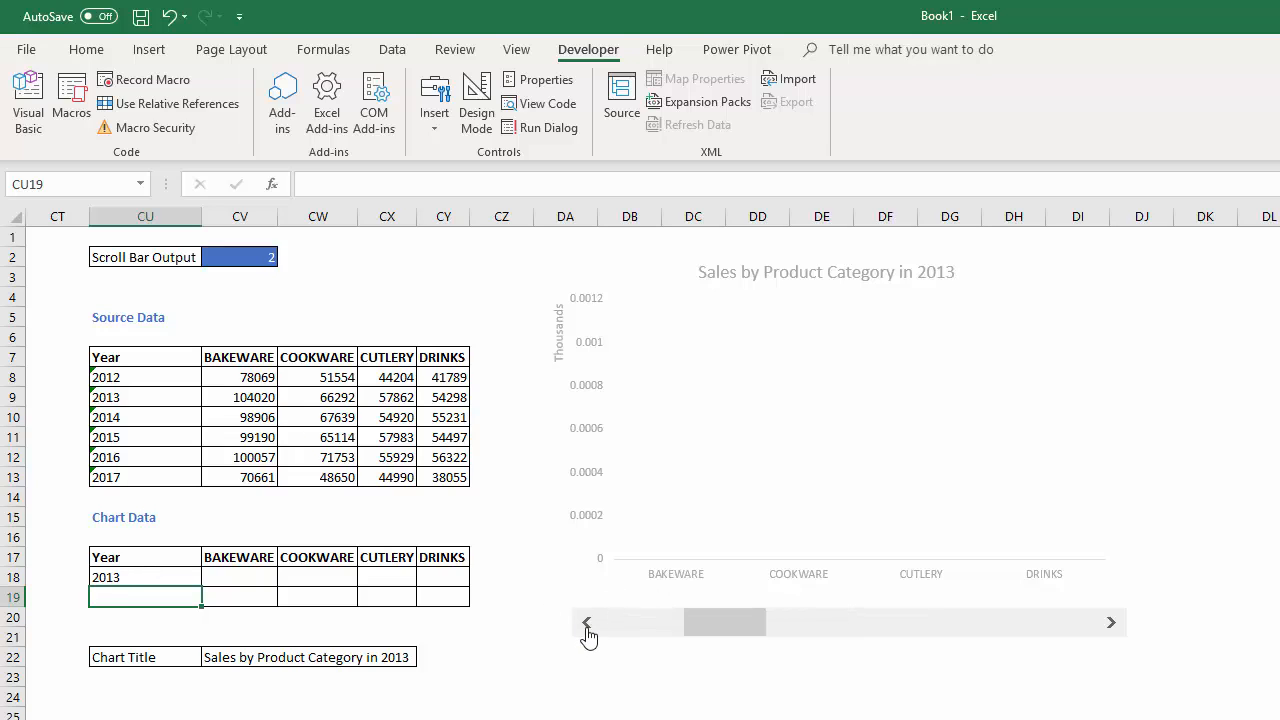
click(587, 628)
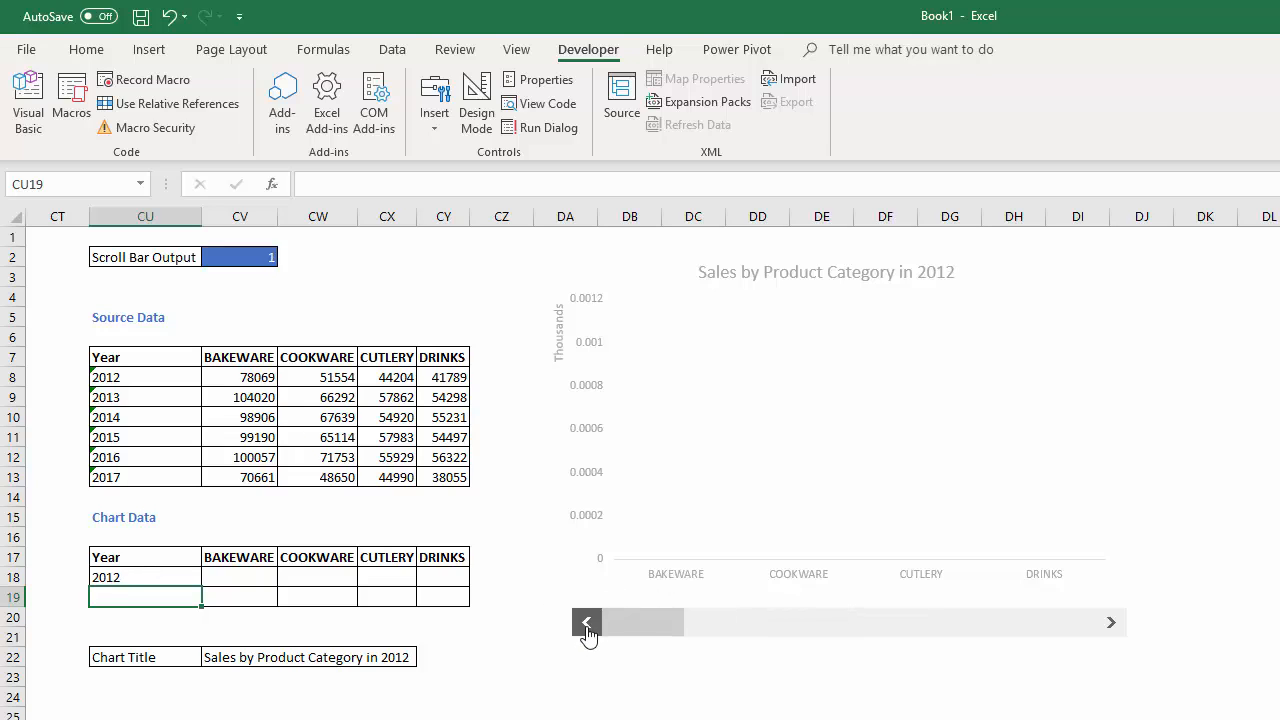
Make the scroll bar reference in CU18's INDEX formula absolute ($CV$2) and fill the formula across to the DRINKS column
click(166, 578)
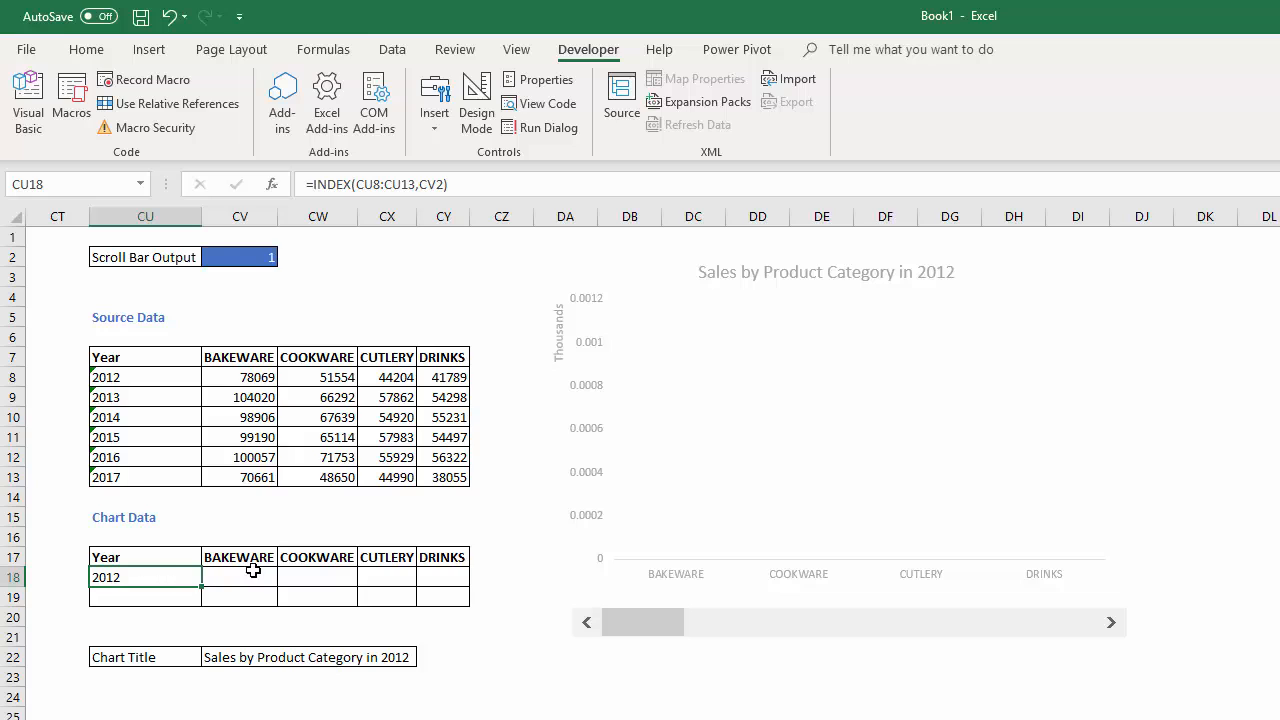
double_click(173, 580)
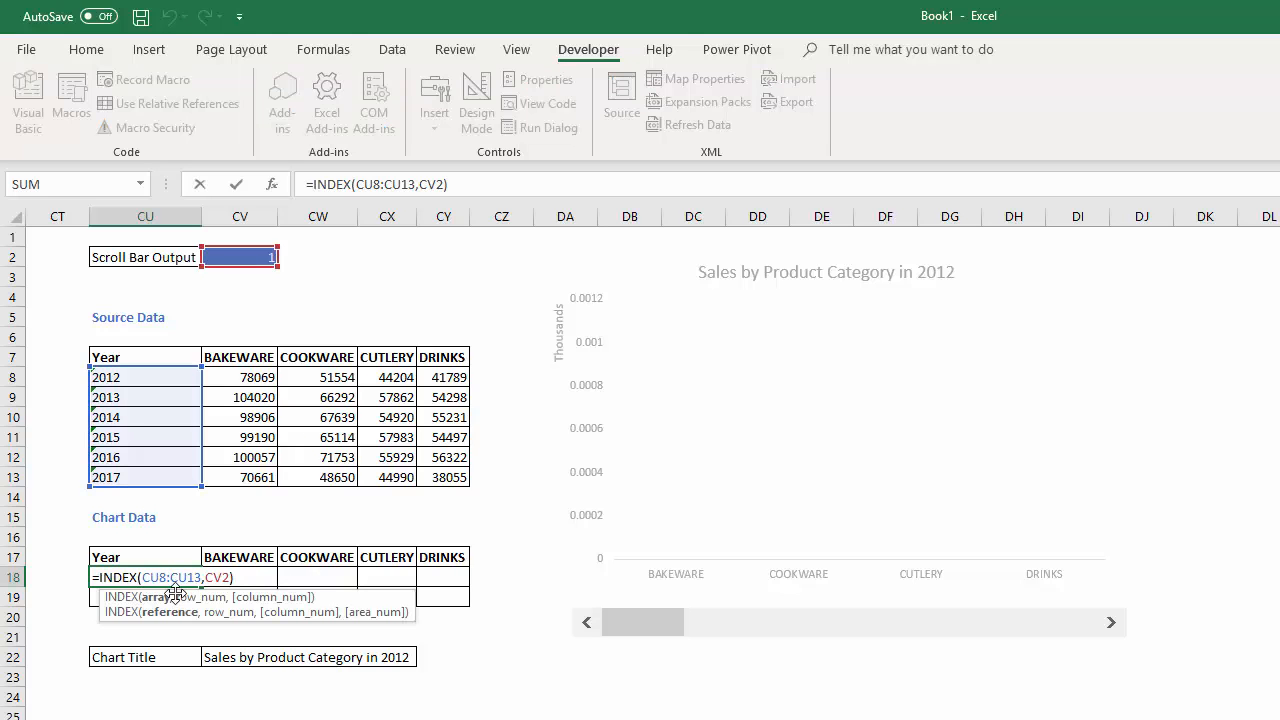
click(210, 578)
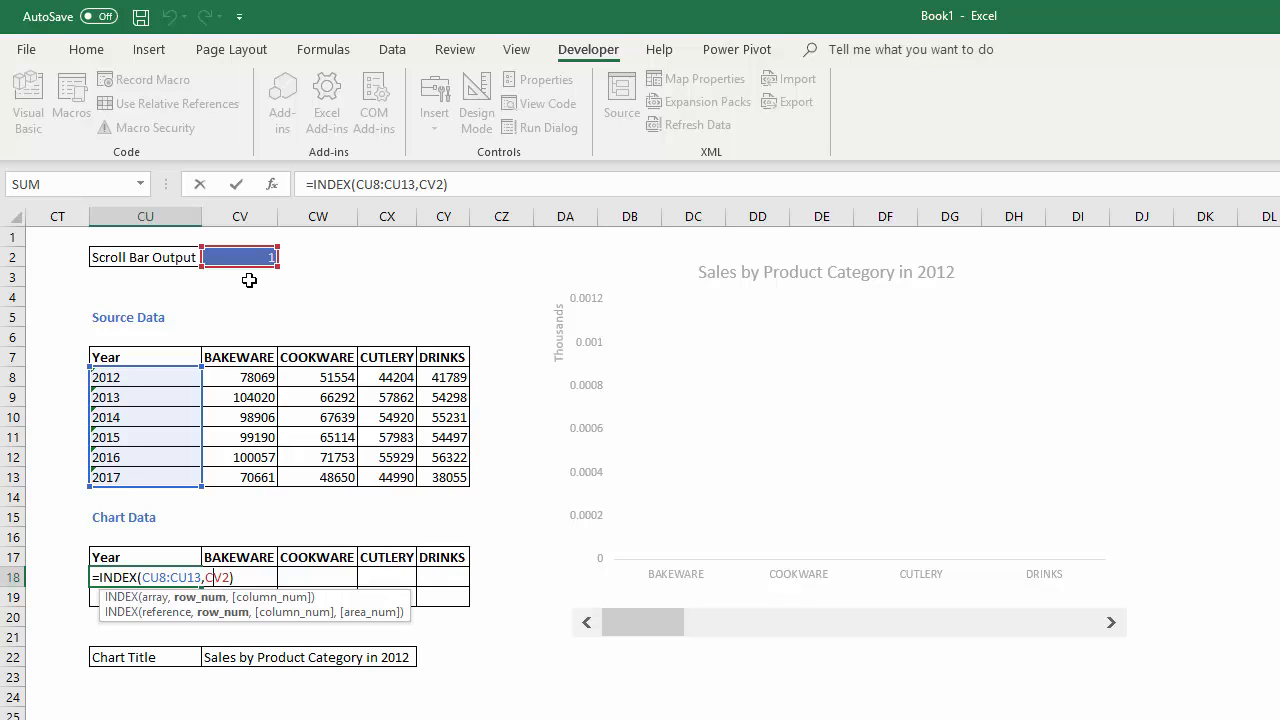
key(F4)
key(Return)
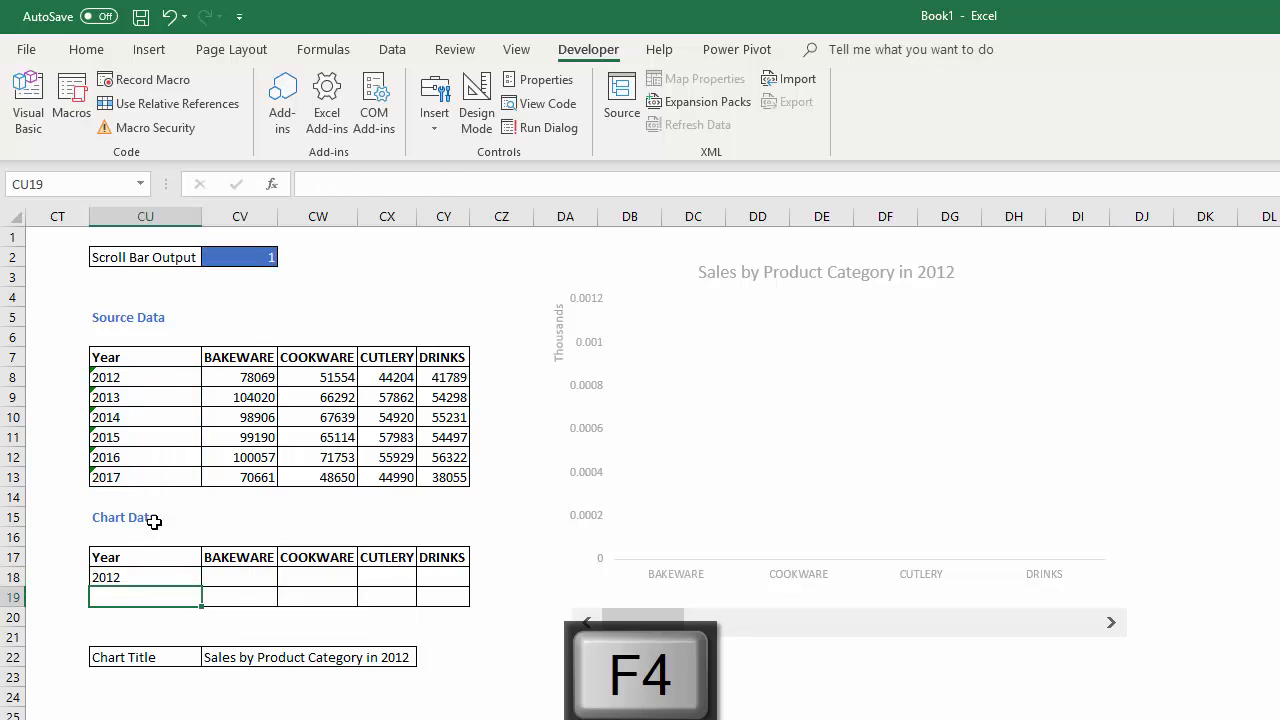
click(165, 577)
drag(207, 589, 466, 578)
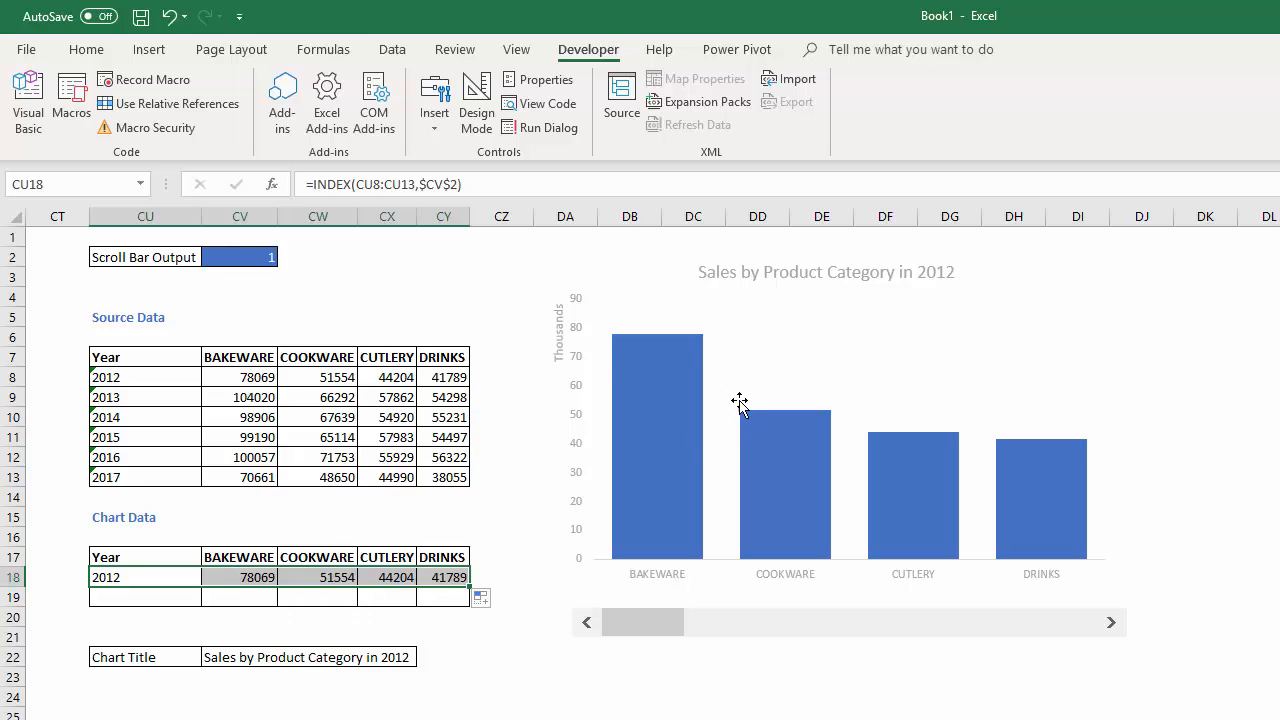
Change the chart's data range to $CU$17:$CY$18, covering only the Chart Data headers and the first data row
click(604, 293)
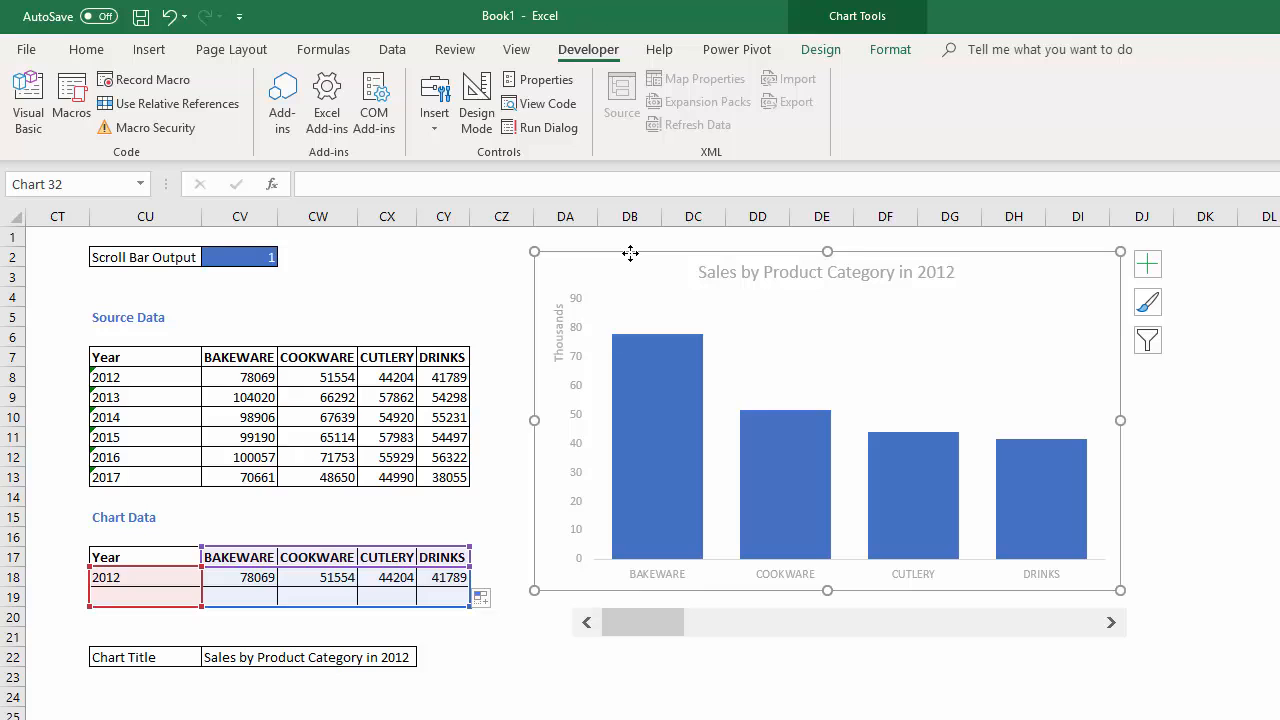
click(821, 49)
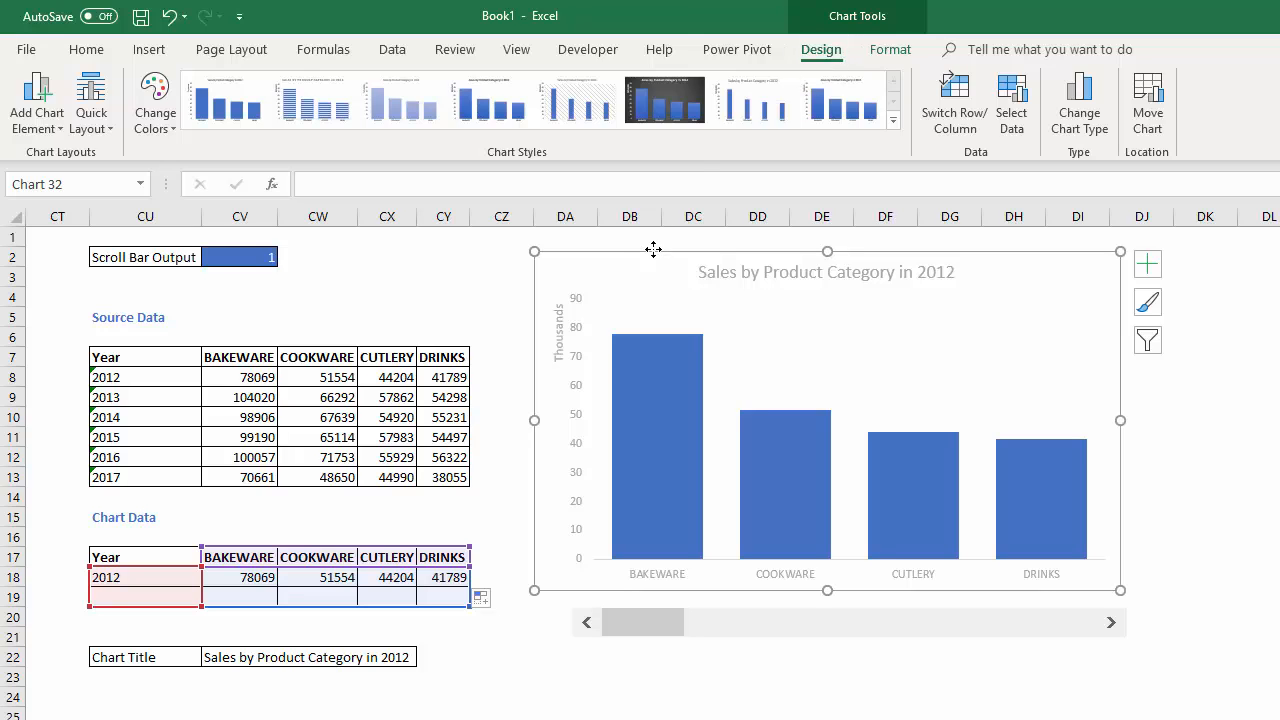
drag(160, 558, 435, 575)
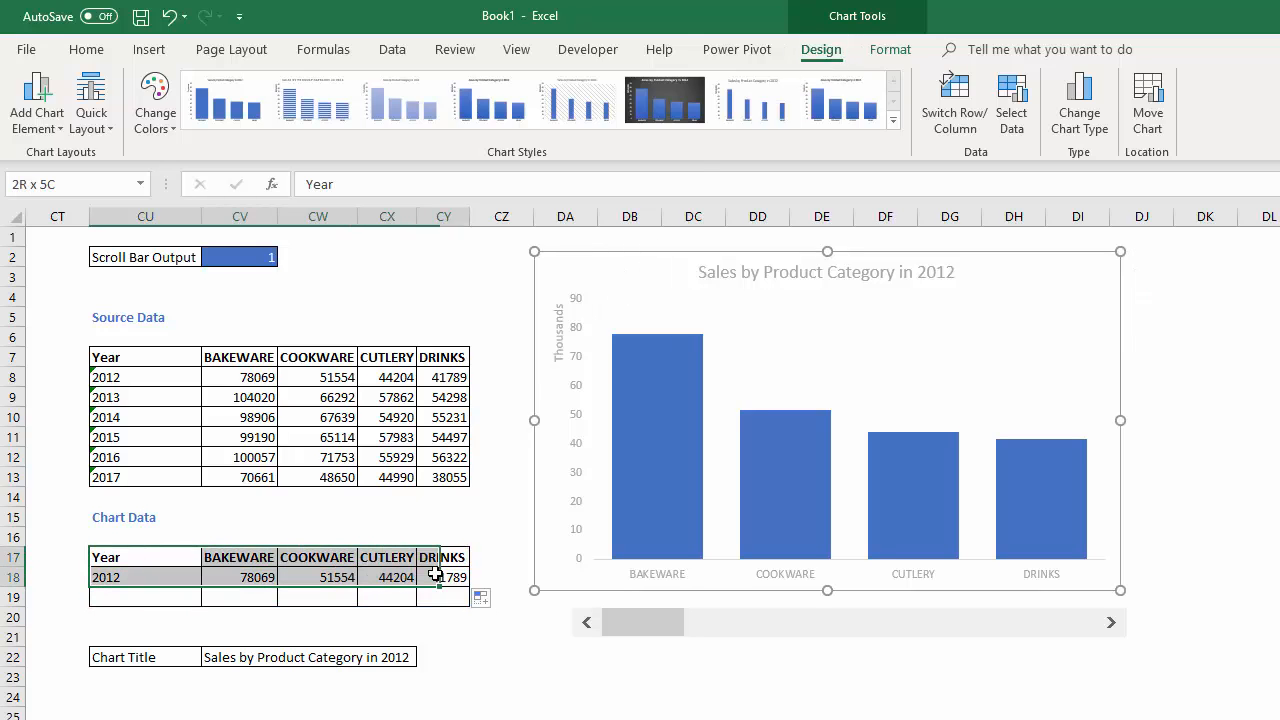
click(647, 255)
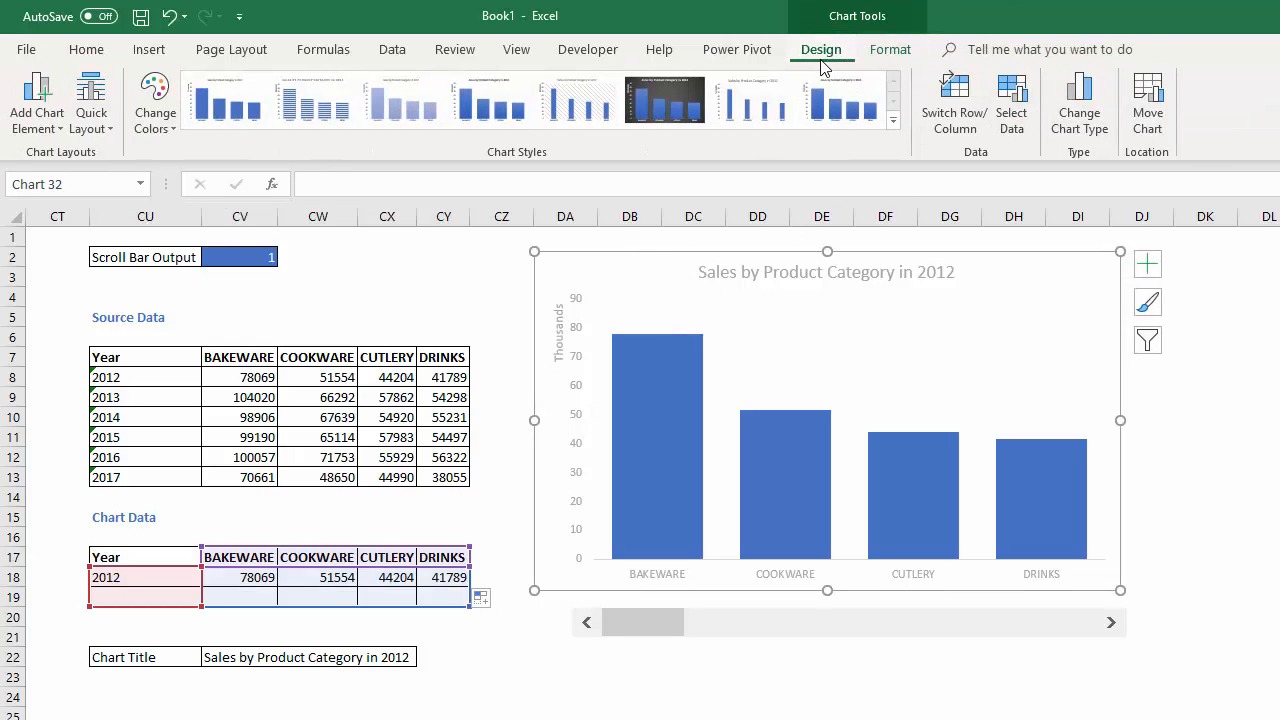
click(1013, 118)
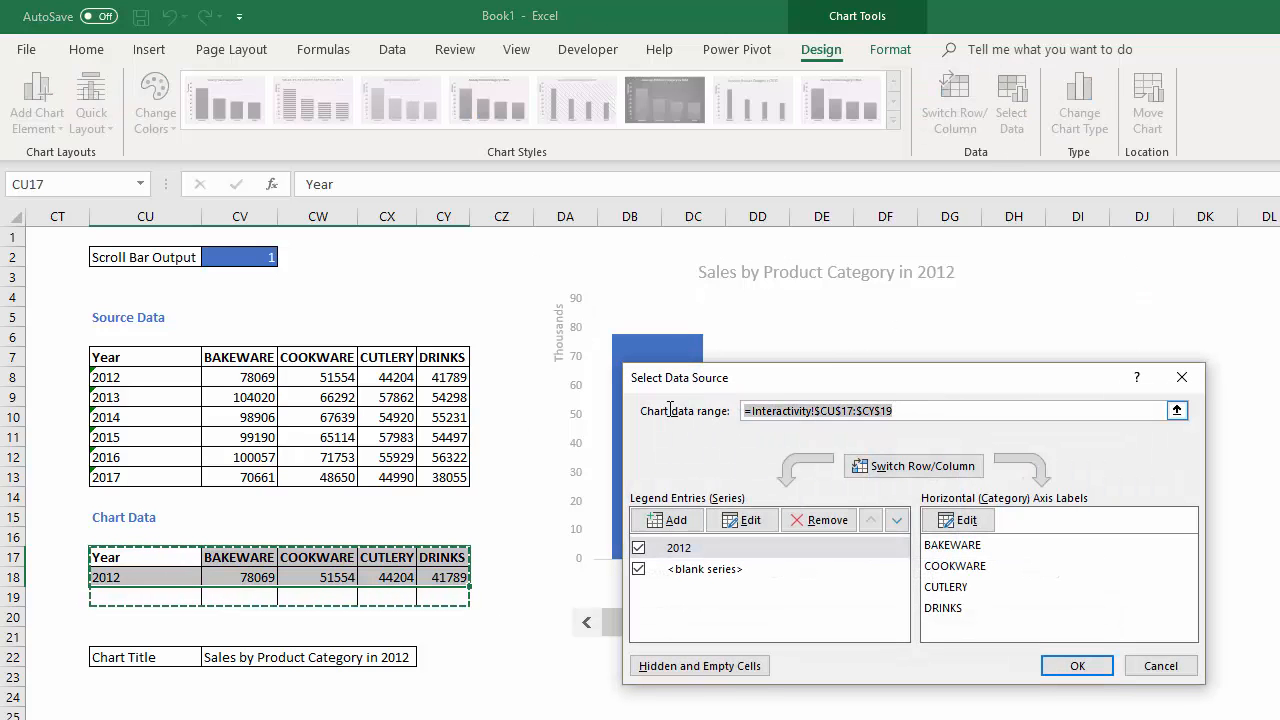
key(BackSpace)
drag(132, 558, 447, 575)
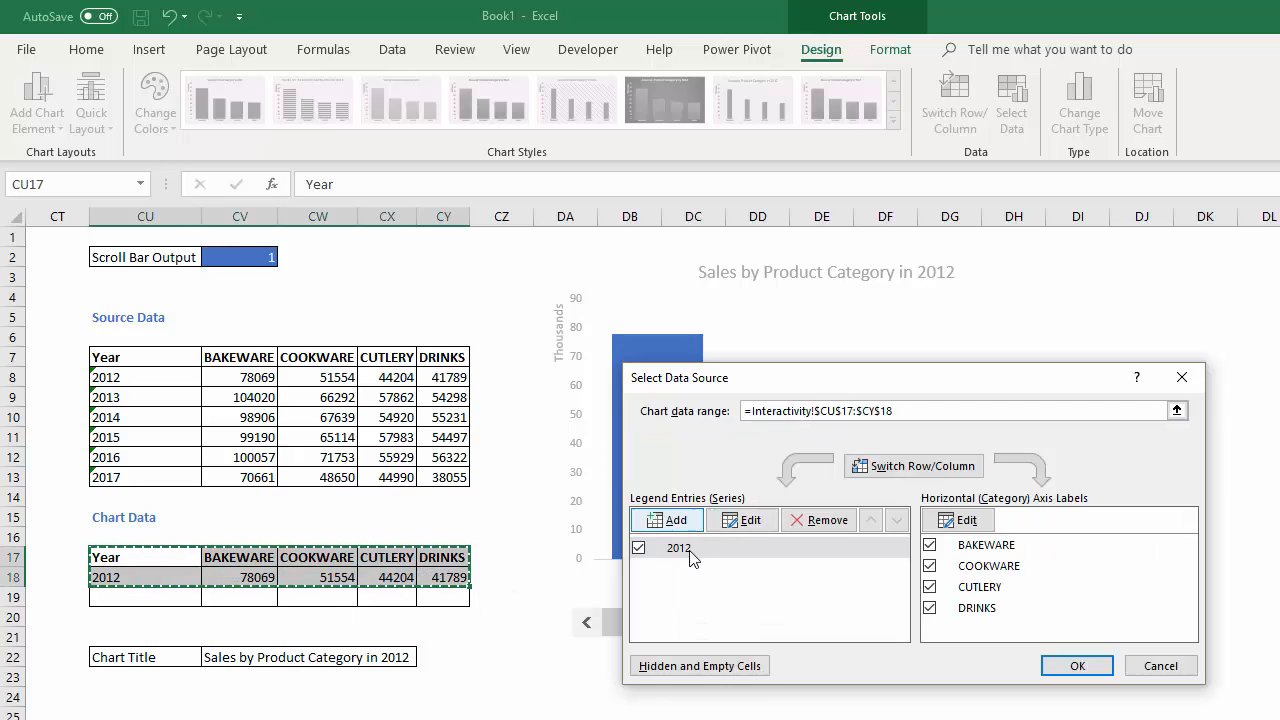
click(1075, 665)
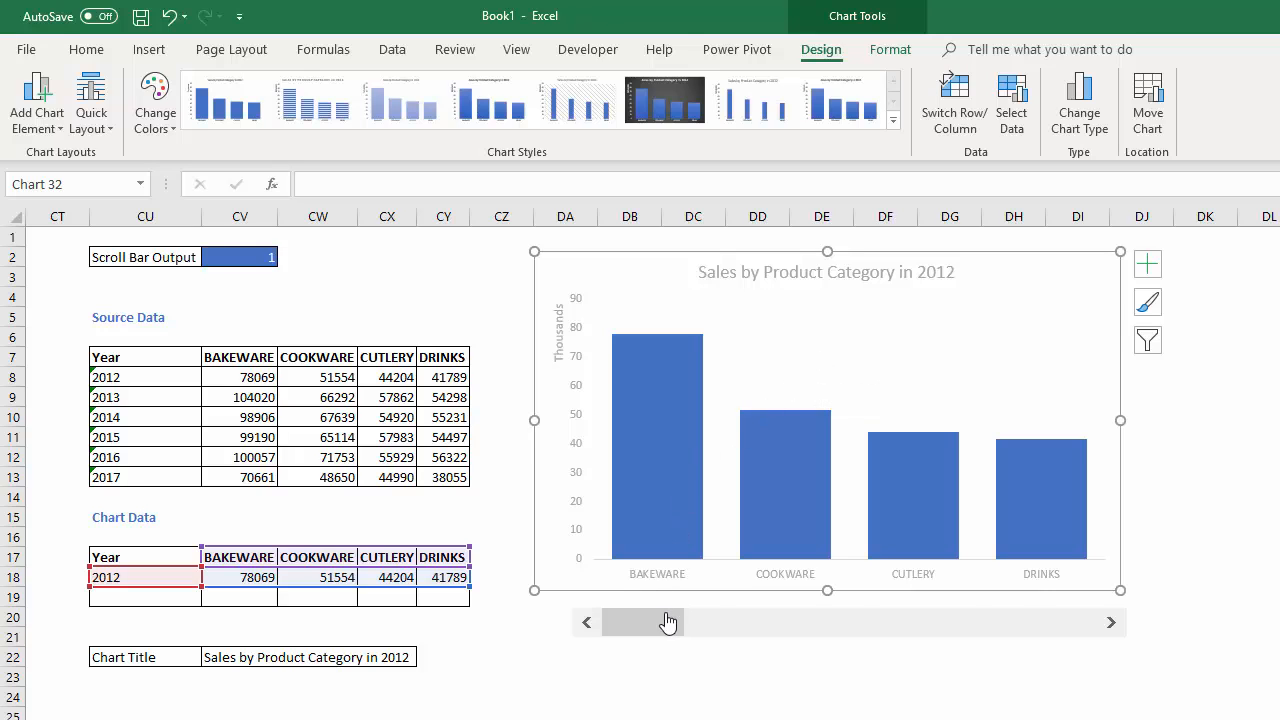
Test the interactive chart by stepping the scroll bar up to 2017 and back down to 2012, watching the columns and vertical axis
click(1110, 624)
click(1110, 624)
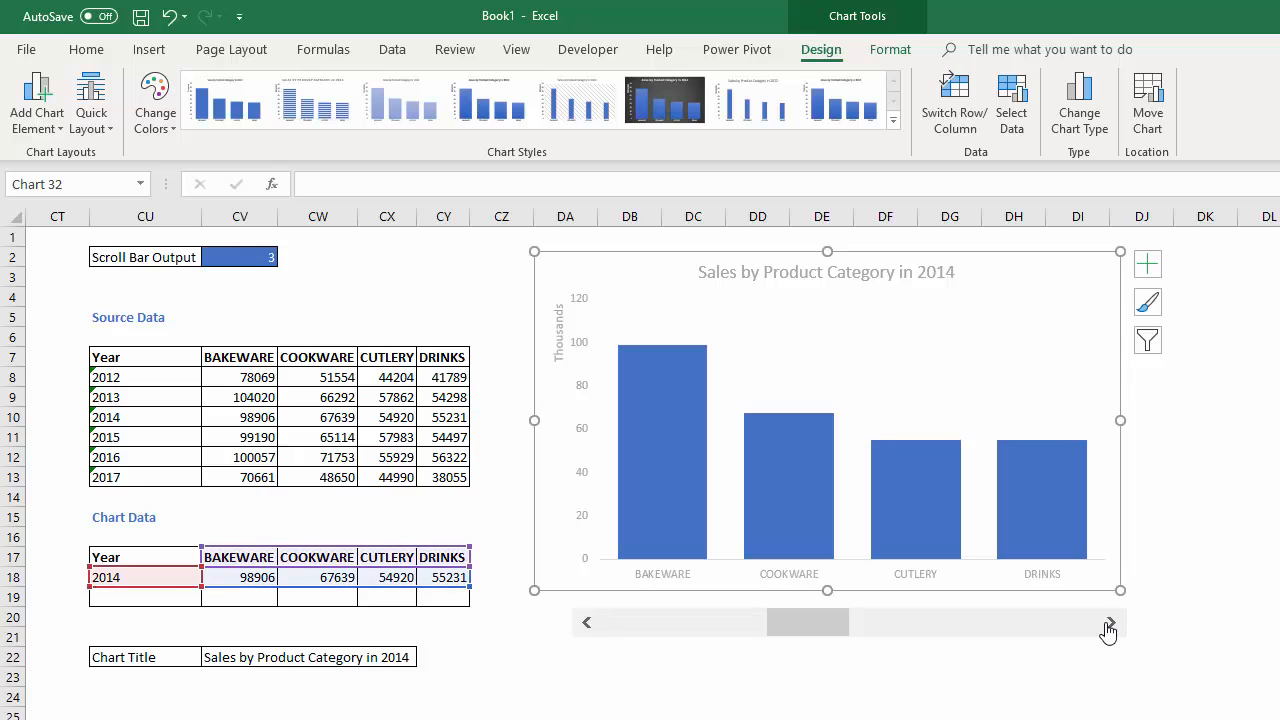
click(1110, 624)
click(1110, 624)
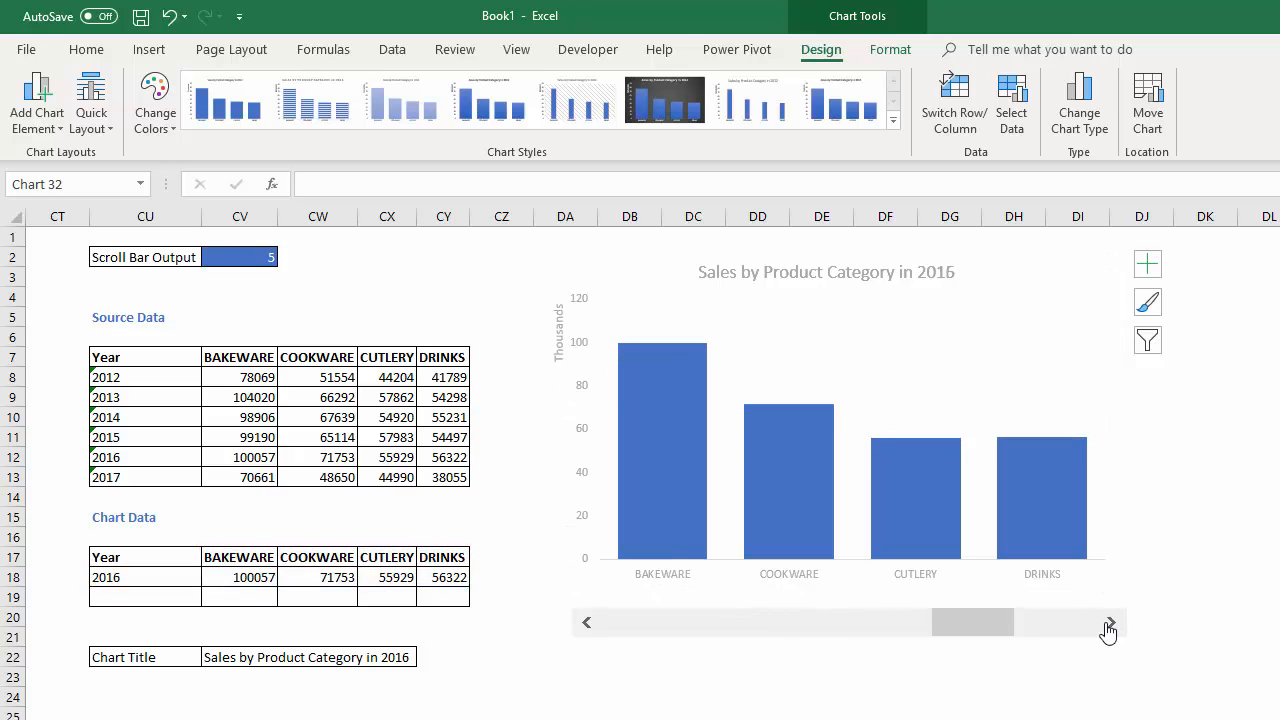
click(1110, 624)
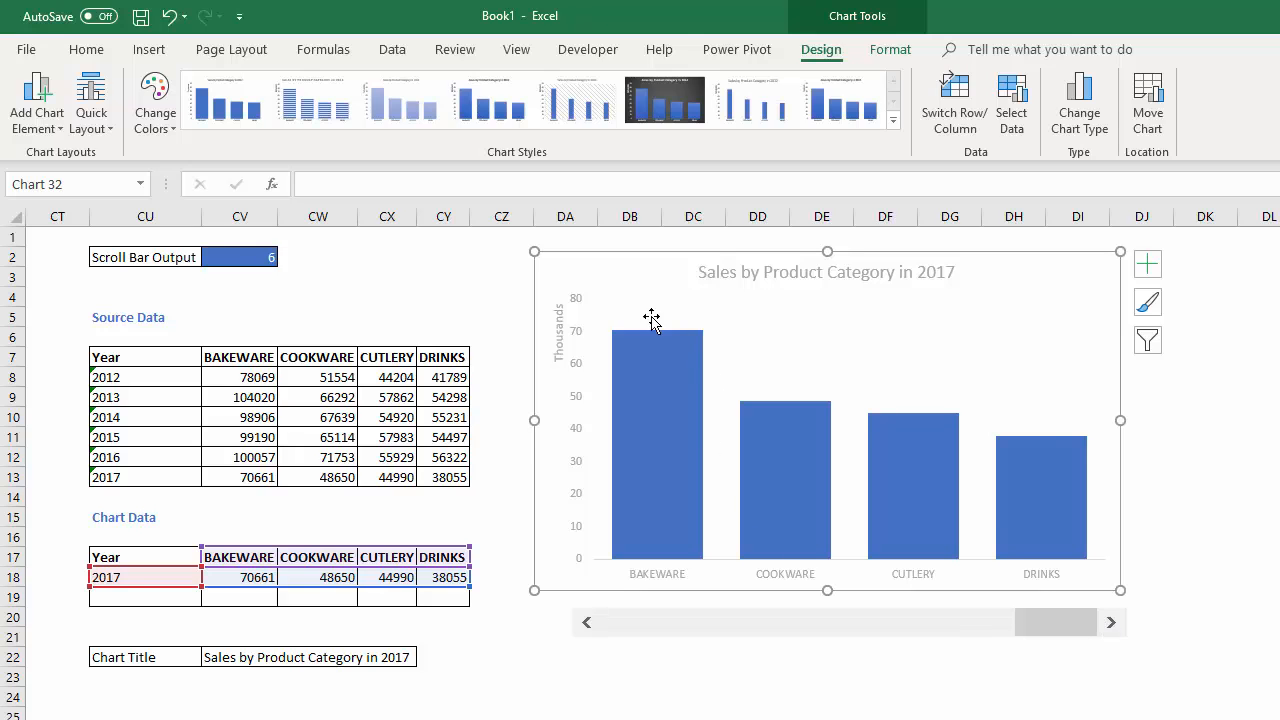
click(588, 624)
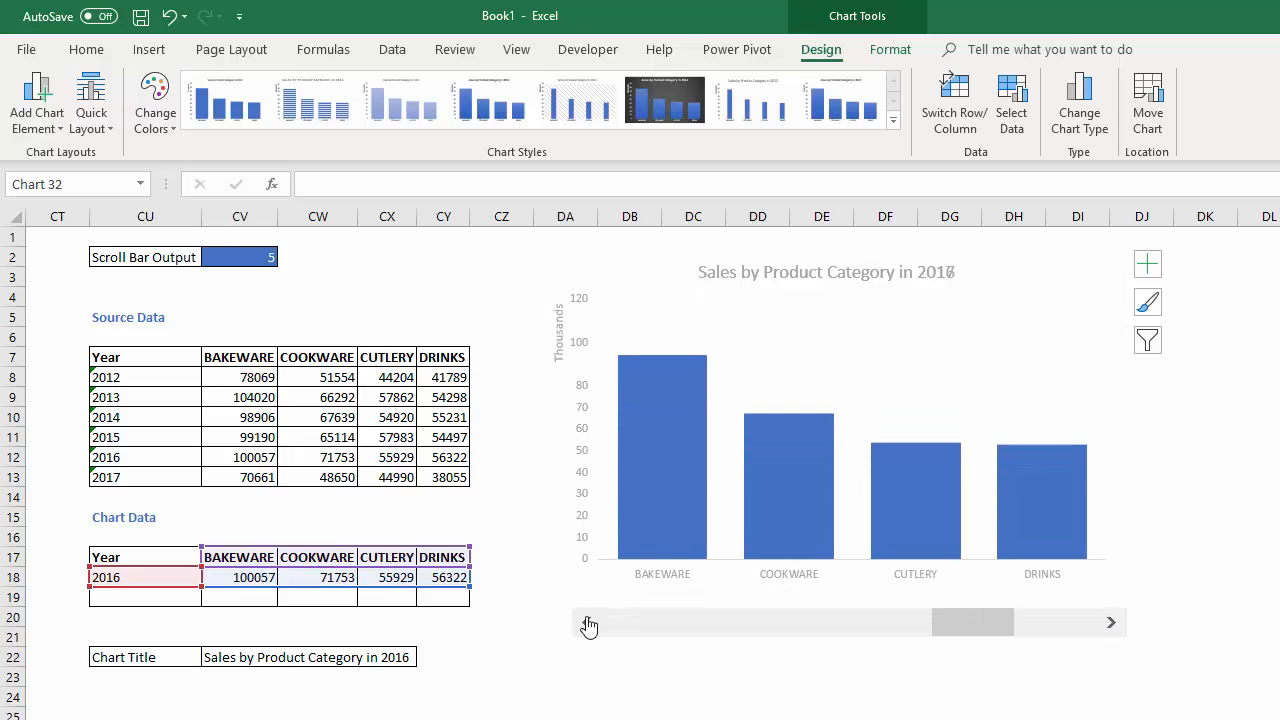
click(588, 624)
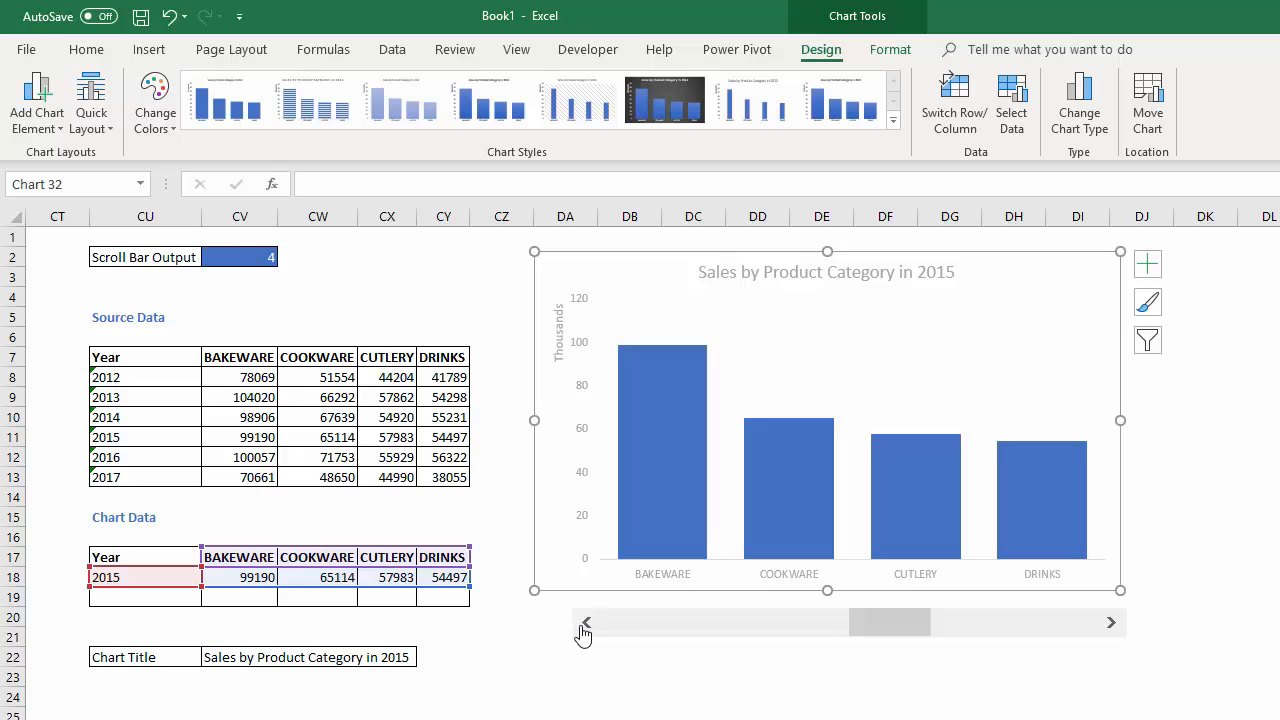
click(584, 628)
click(584, 628)
click(584, 628)
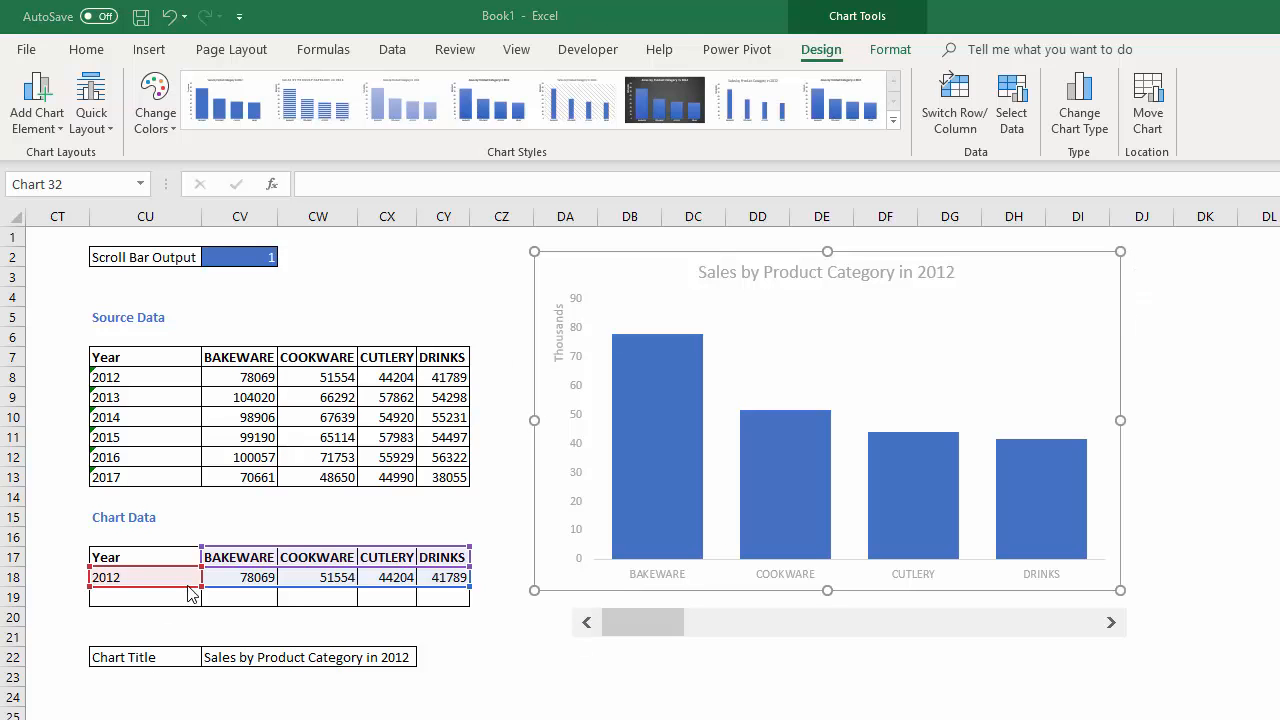
In cell CV19, below the BAKEWARE chart value, enter the formula =MIN(CV8:CY13) to get the smallest source sales figure
click(231, 598)
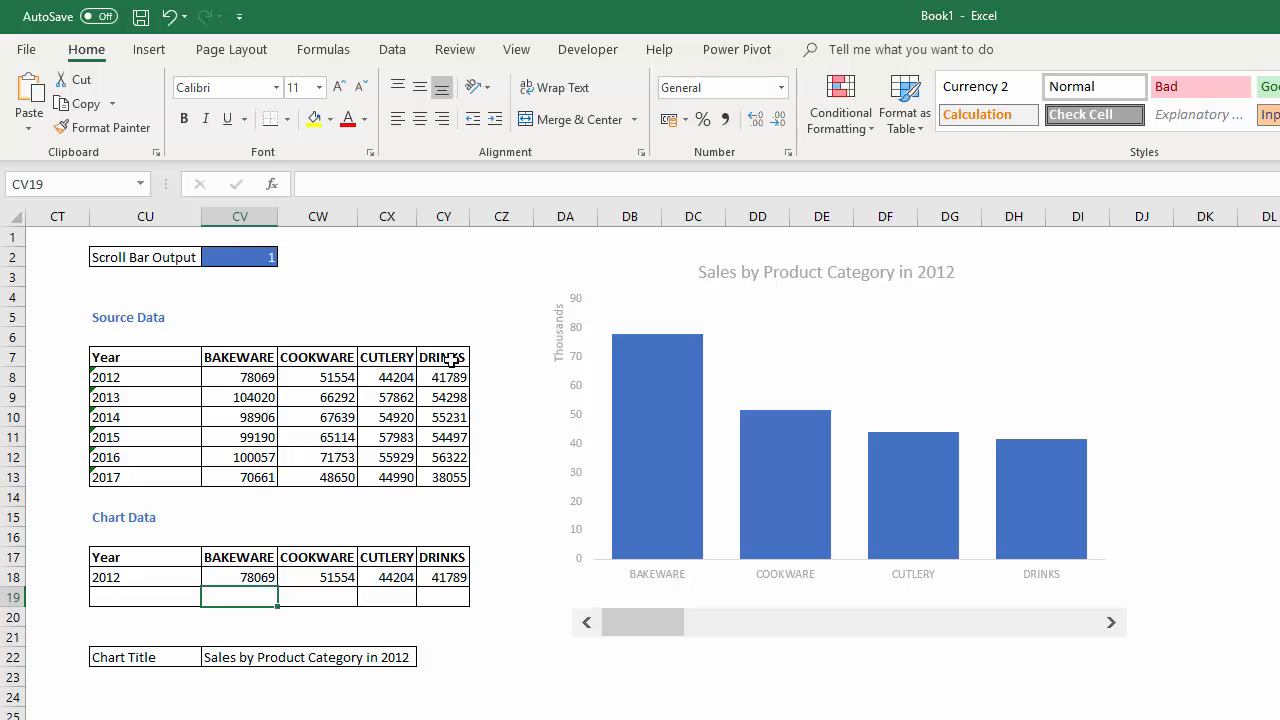
text(=)
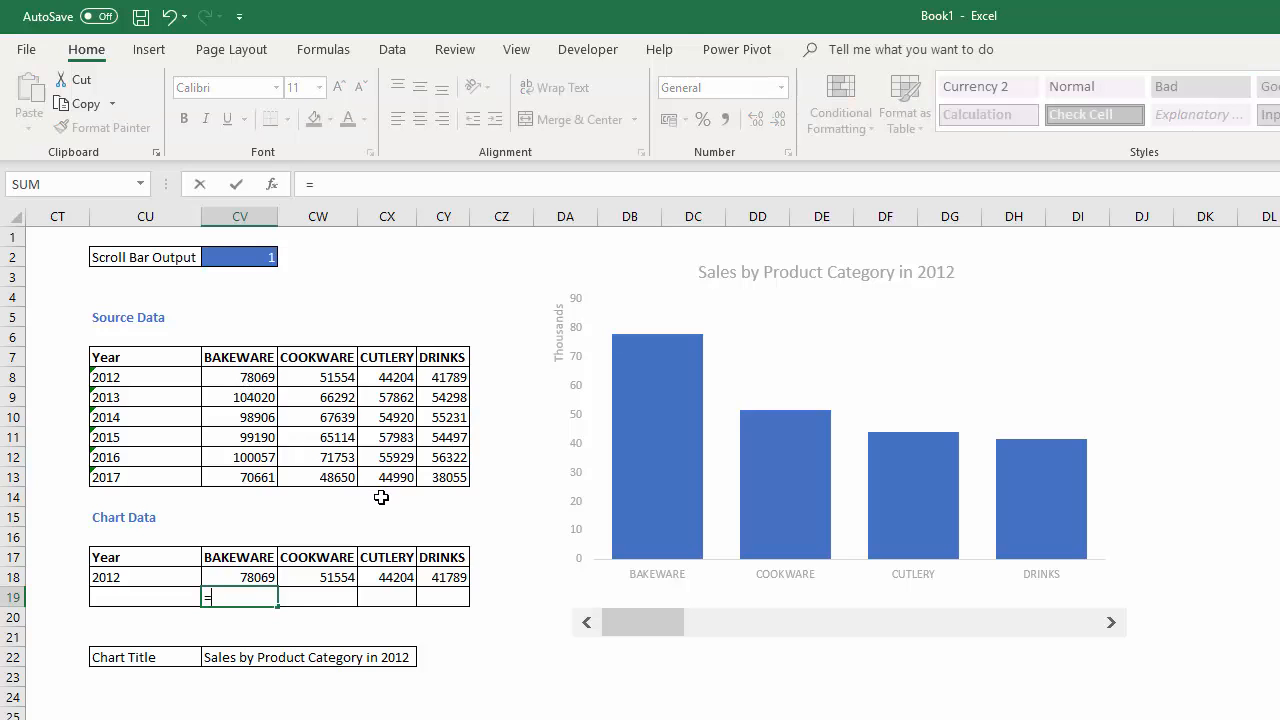
text(min)
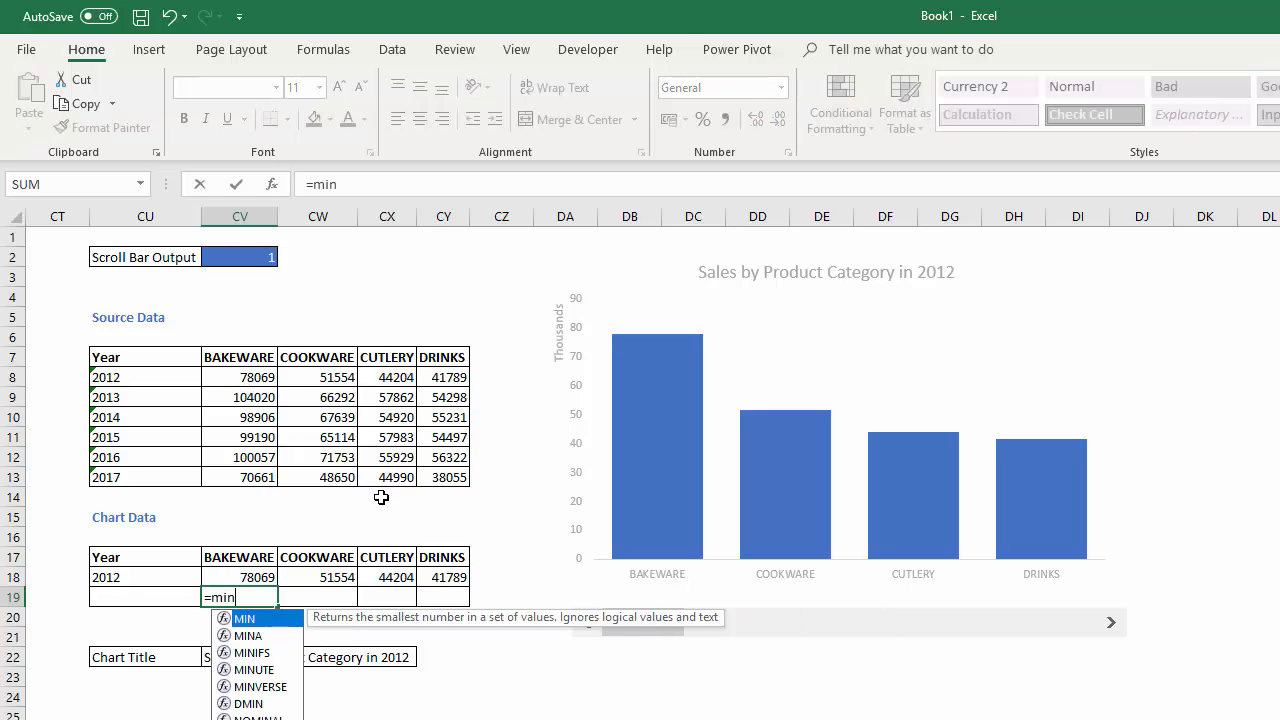
text(()
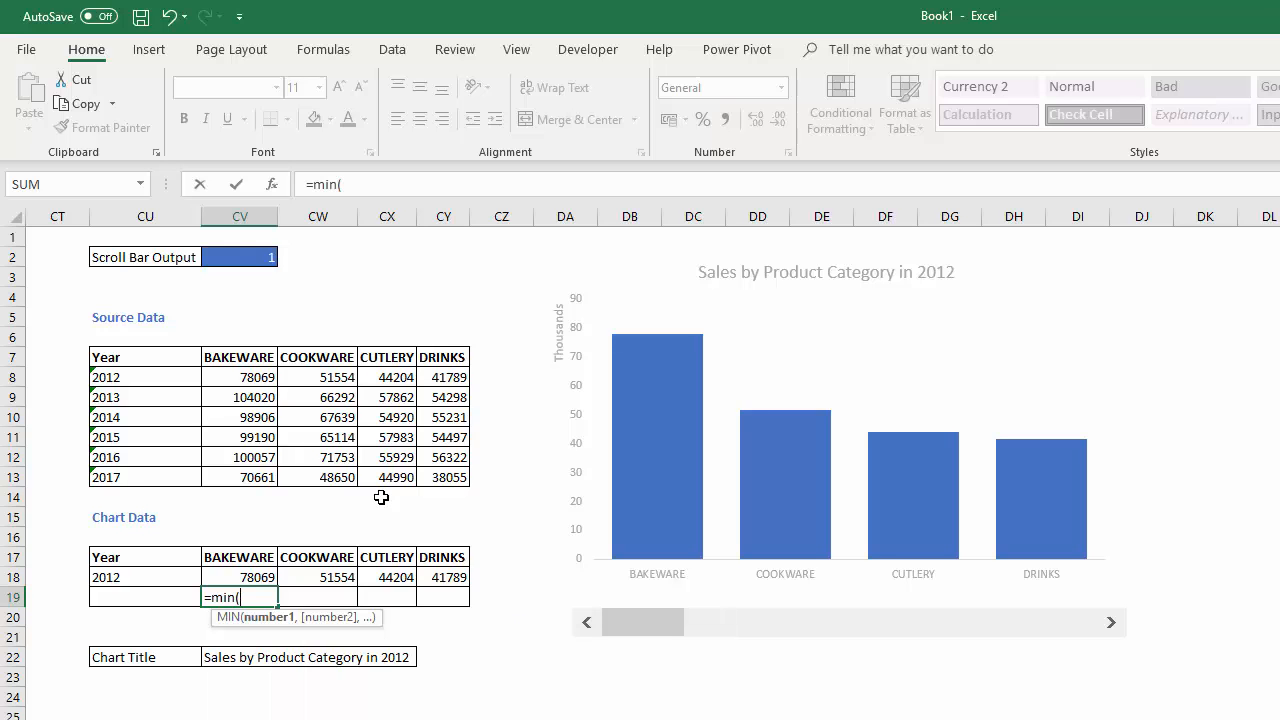
drag(228, 377, 437, 476)
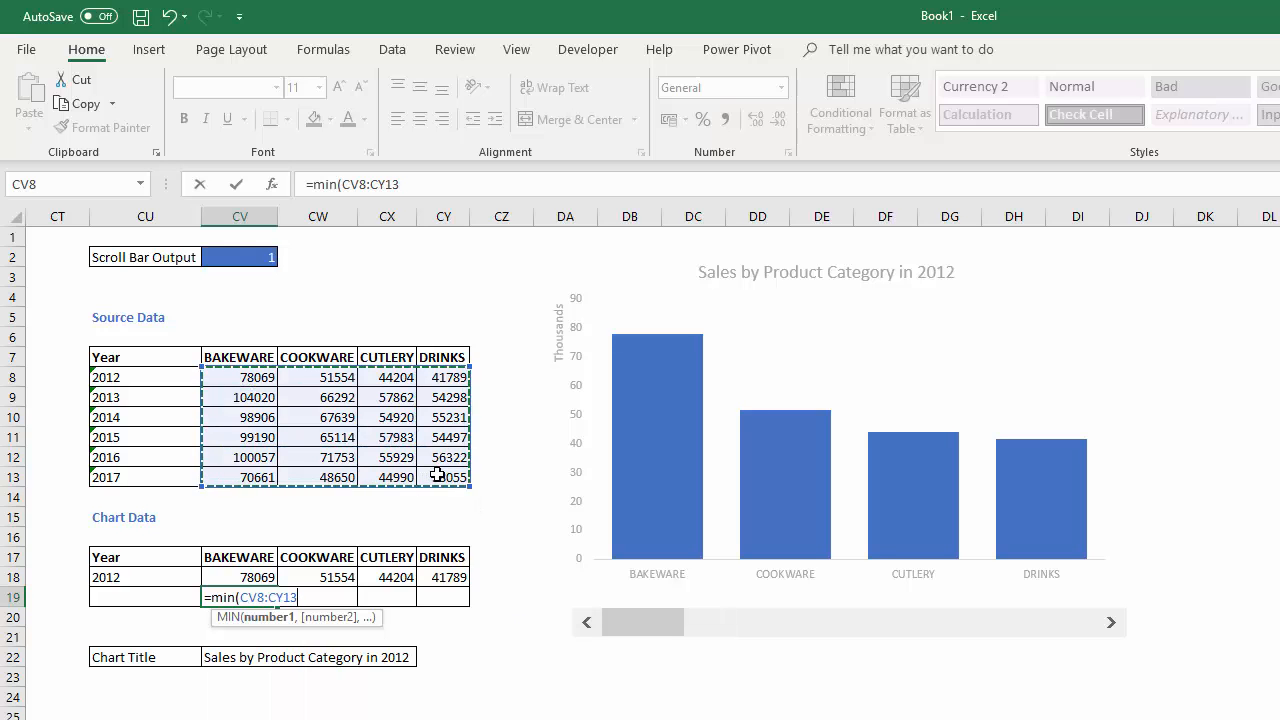
text())
key(Return)
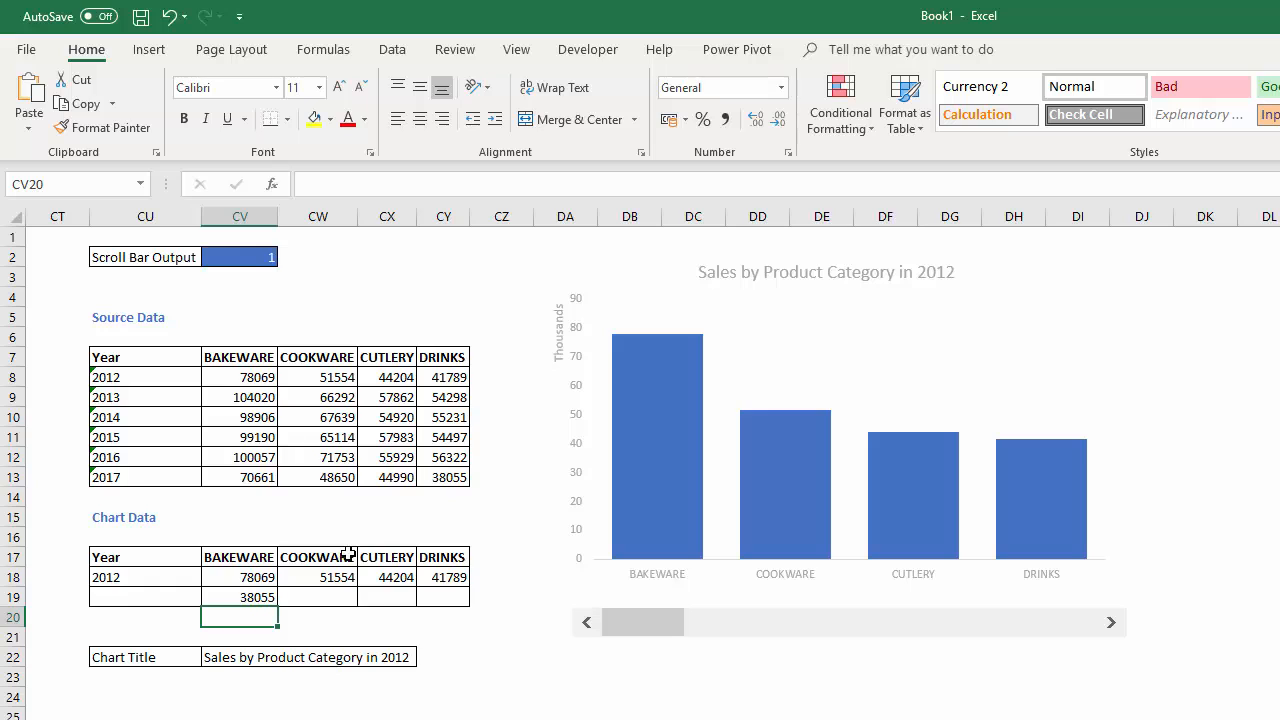
In cell CW19, below the COOKWARE chart value, enter the formula =MAX(CV8:CY13) to get the largest source sales figure
click(321, 597)
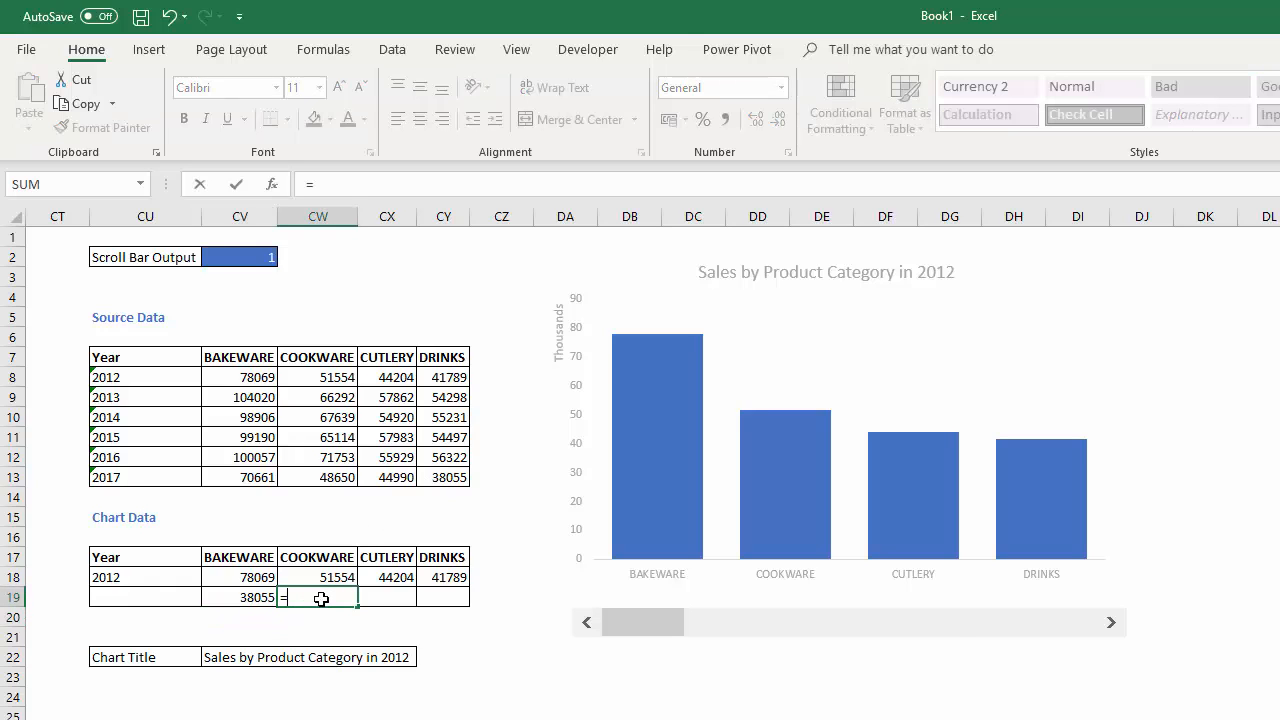
text(=max()
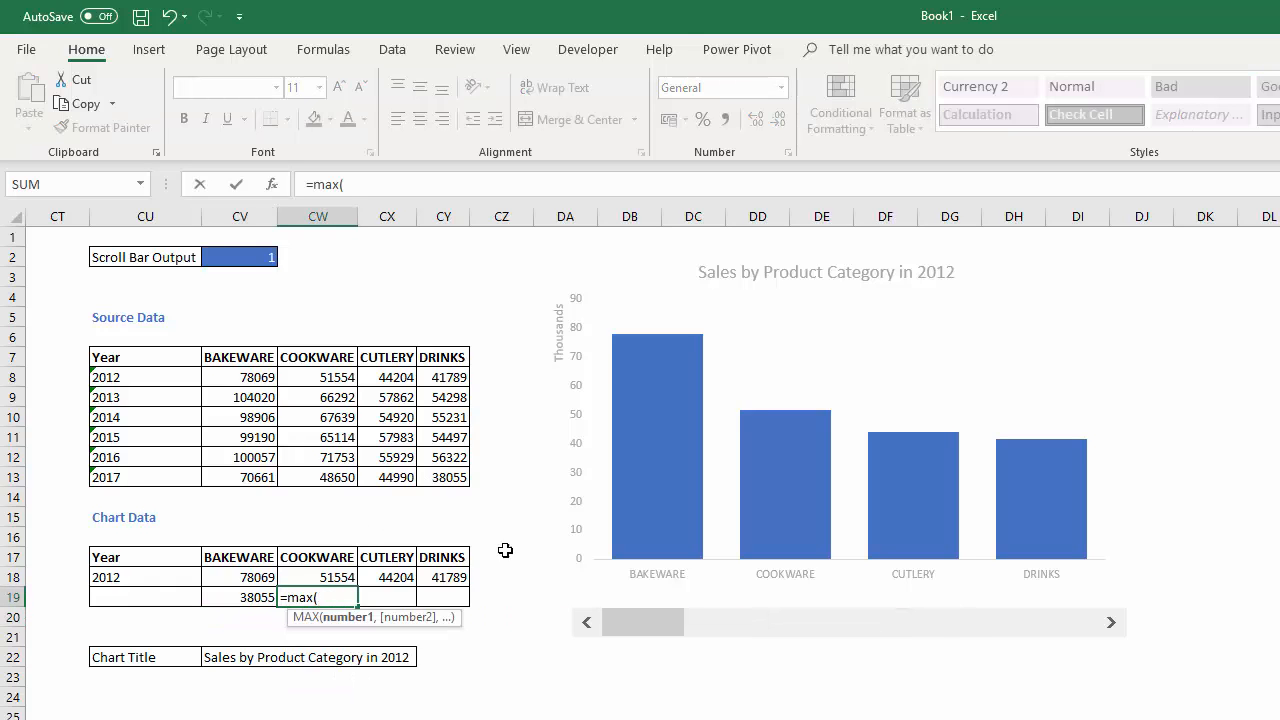
drag(245, 377, 455, 477)
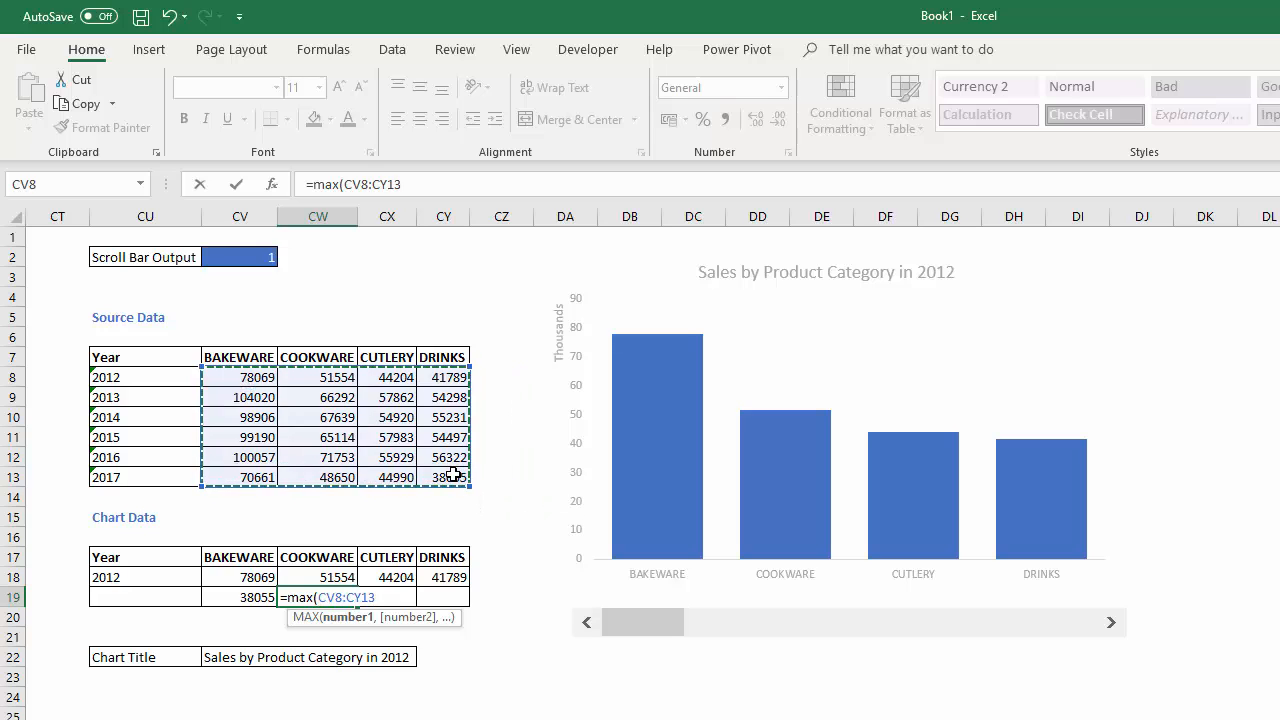
text())
key(Return)
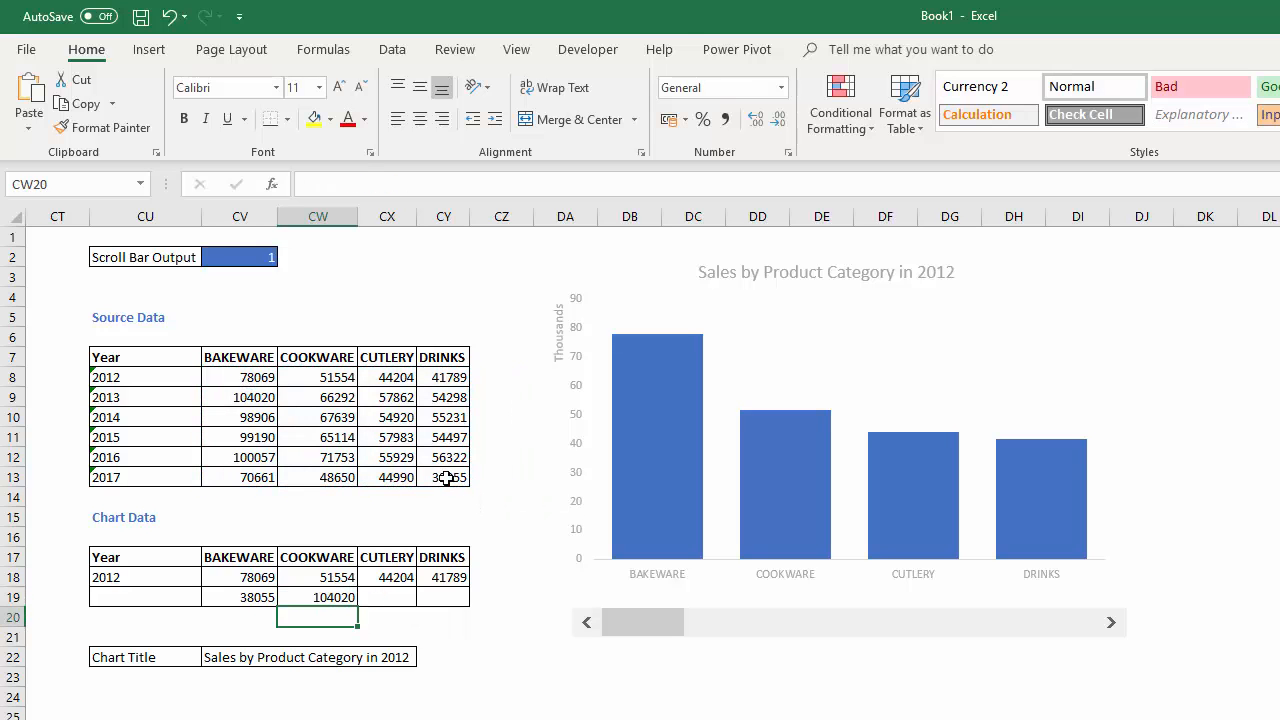
Add a chart data series named Y Axis, using the minimum and maximum helper cells $CV$19:$CW$19 as its values
click(246, 597)
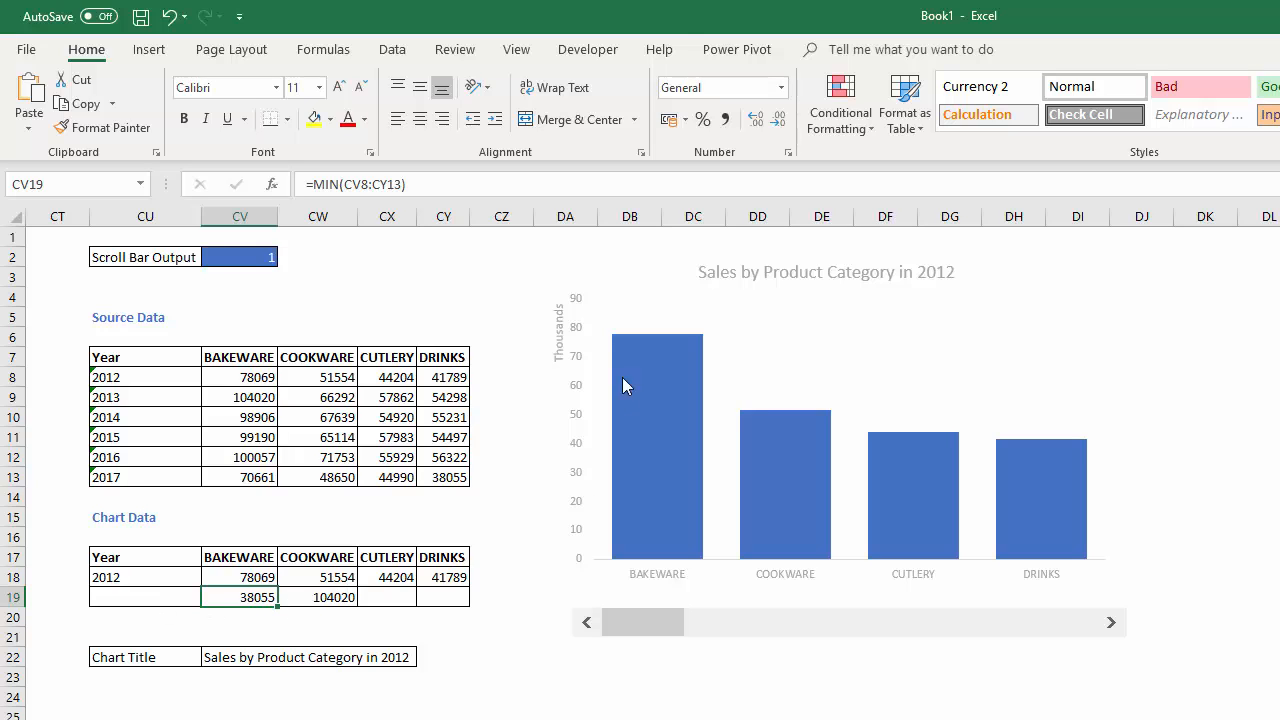
click(786, 289)
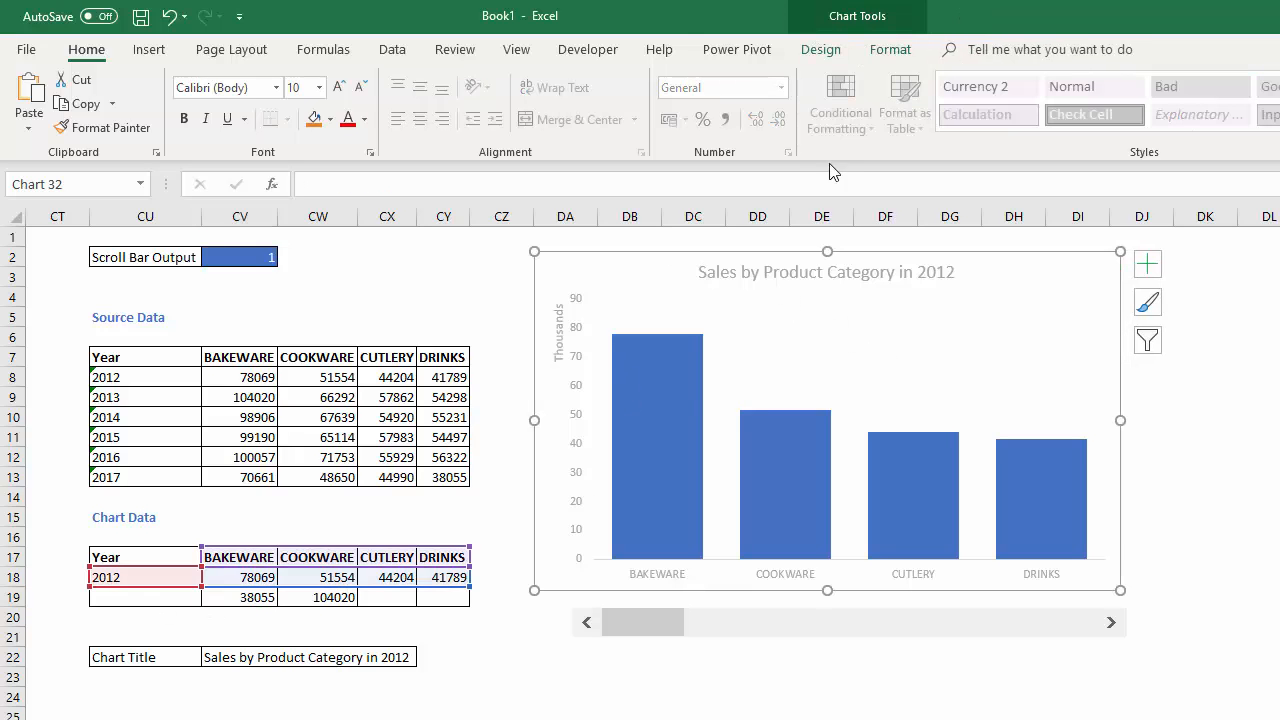
click(822, 50)
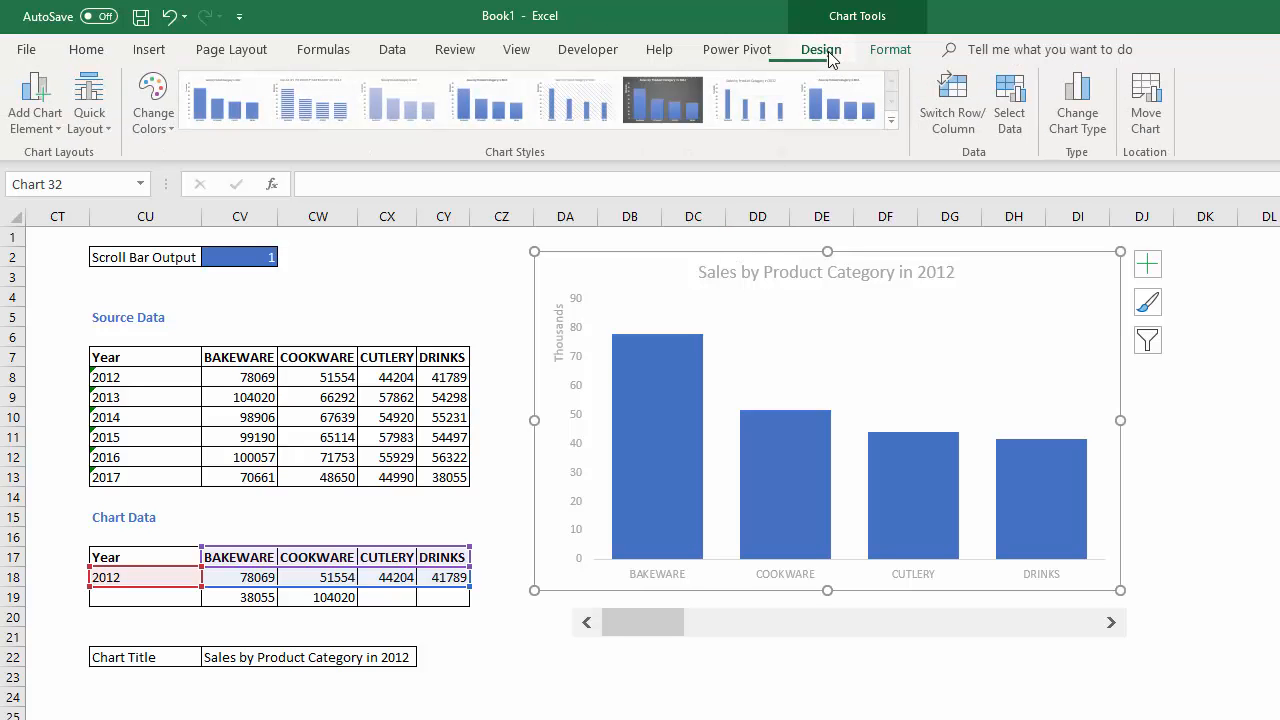
click(1010, 110)
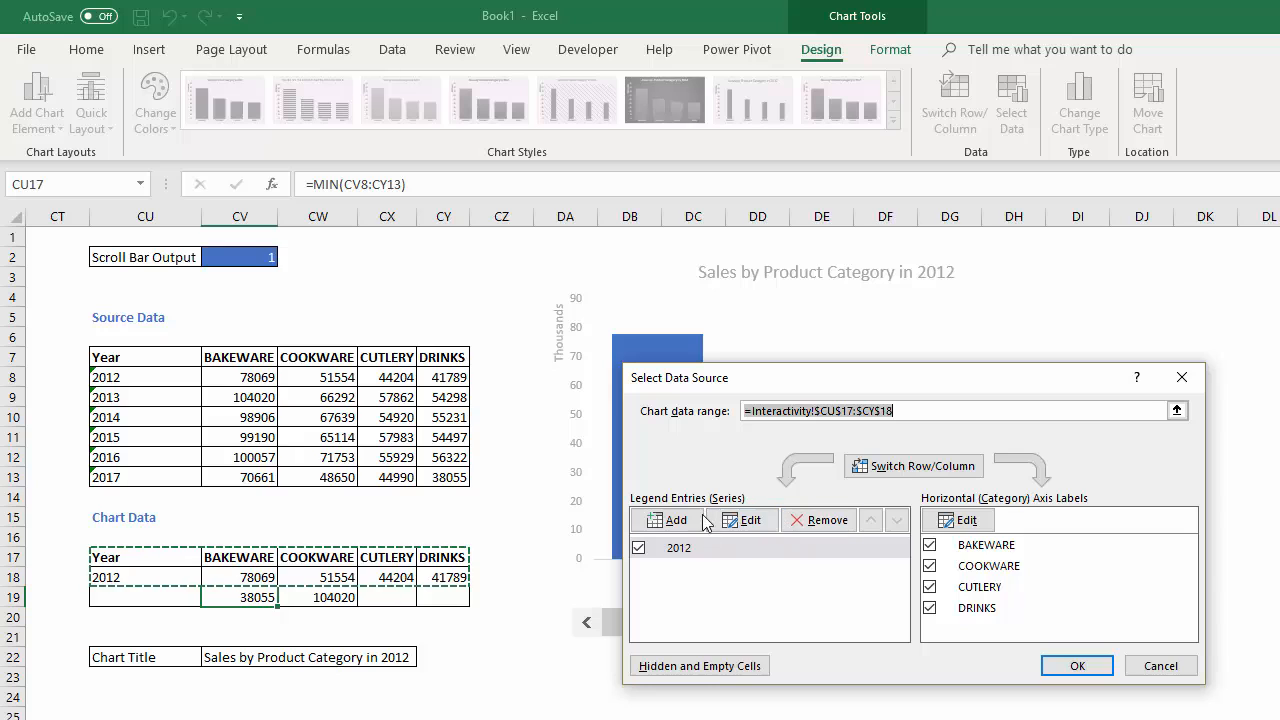
click(670, 520)
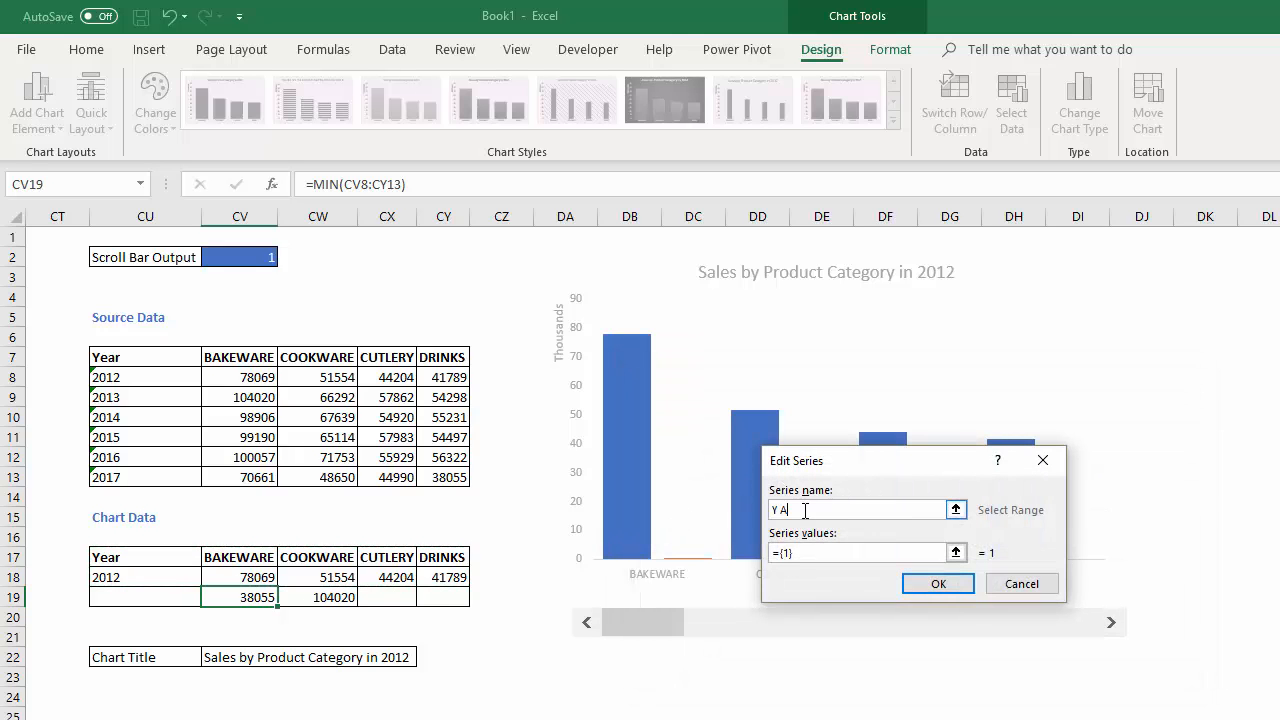
click(821, 551)
key(ctrl+a)
key(BackSpace)
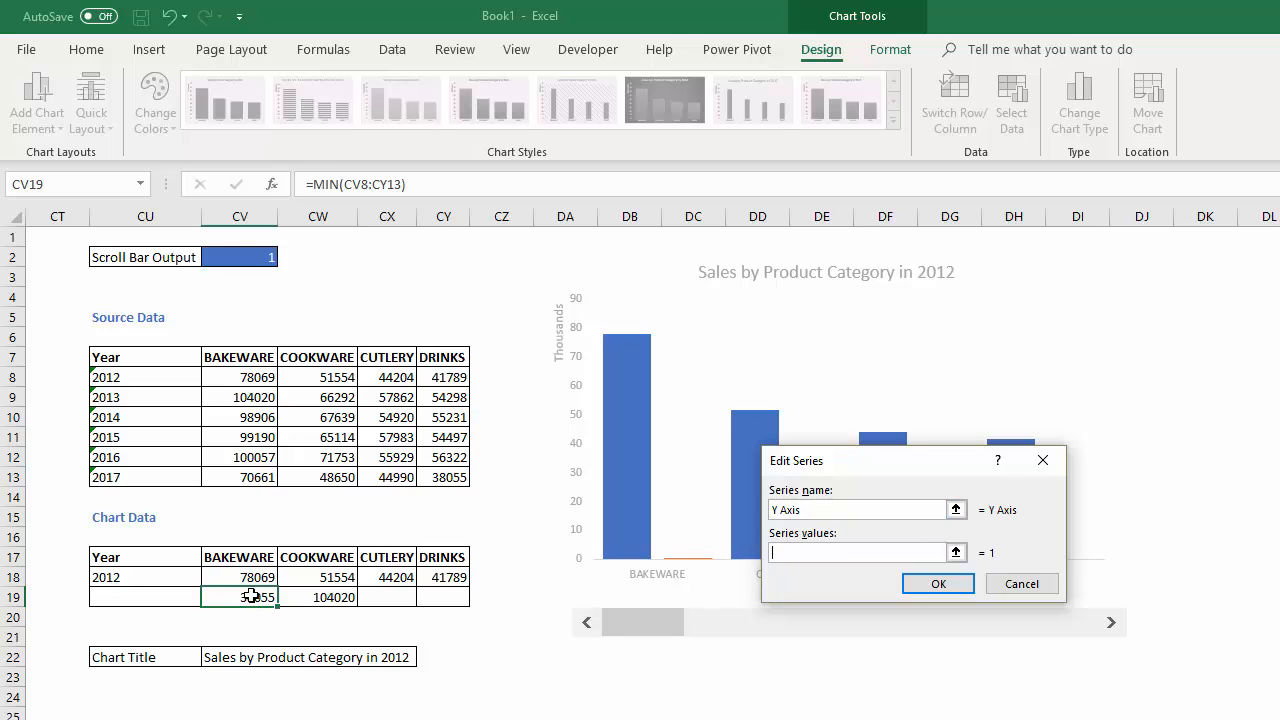
drag(251, 596, 335, 595)
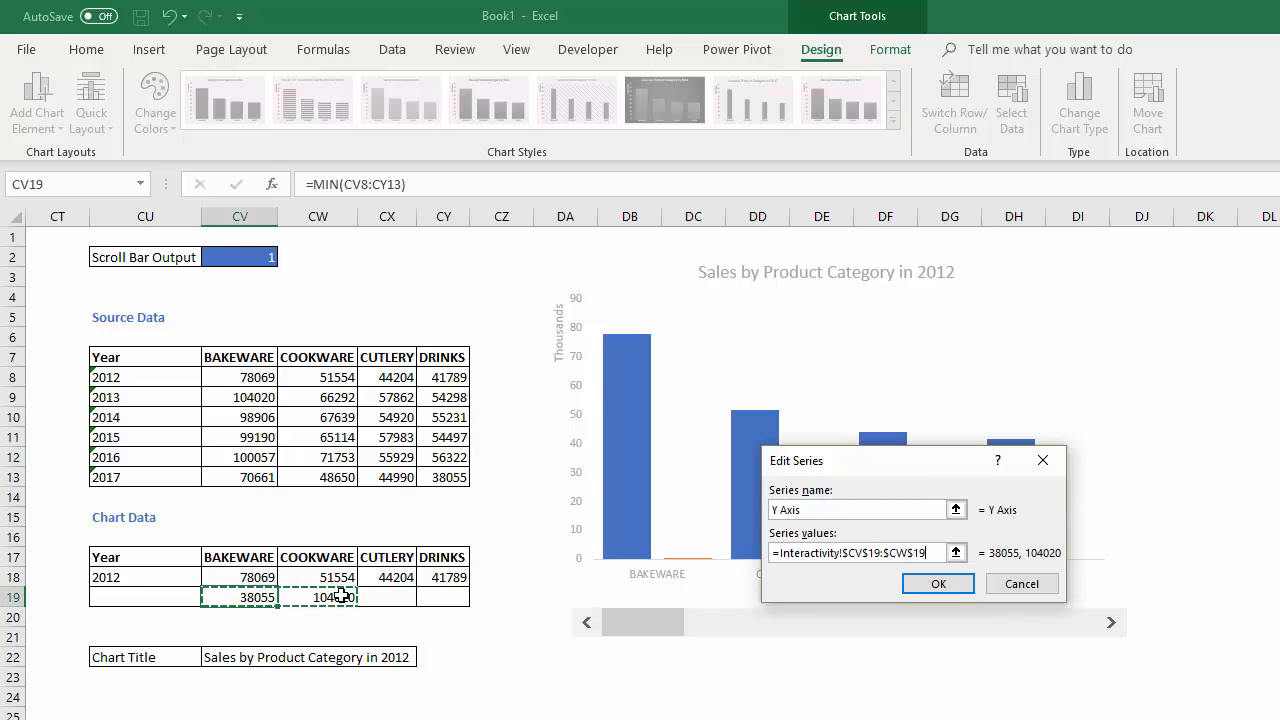
click(936, 580)
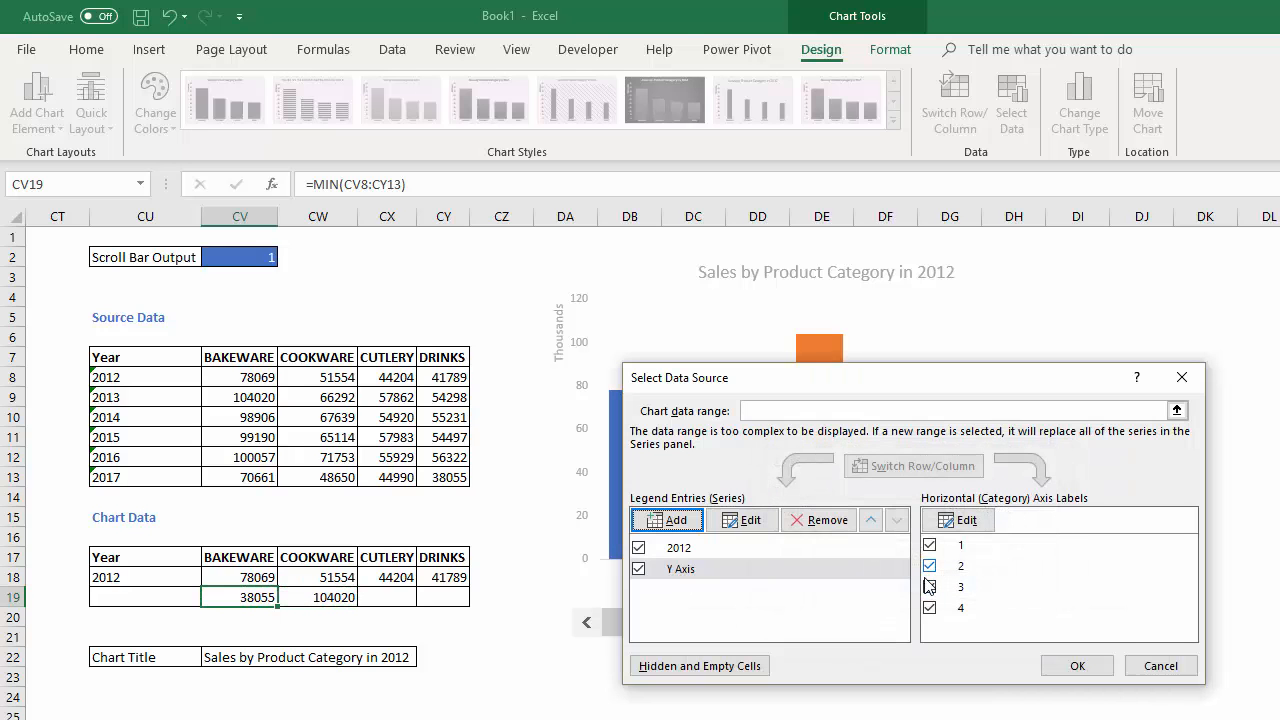
click(1057, 662)
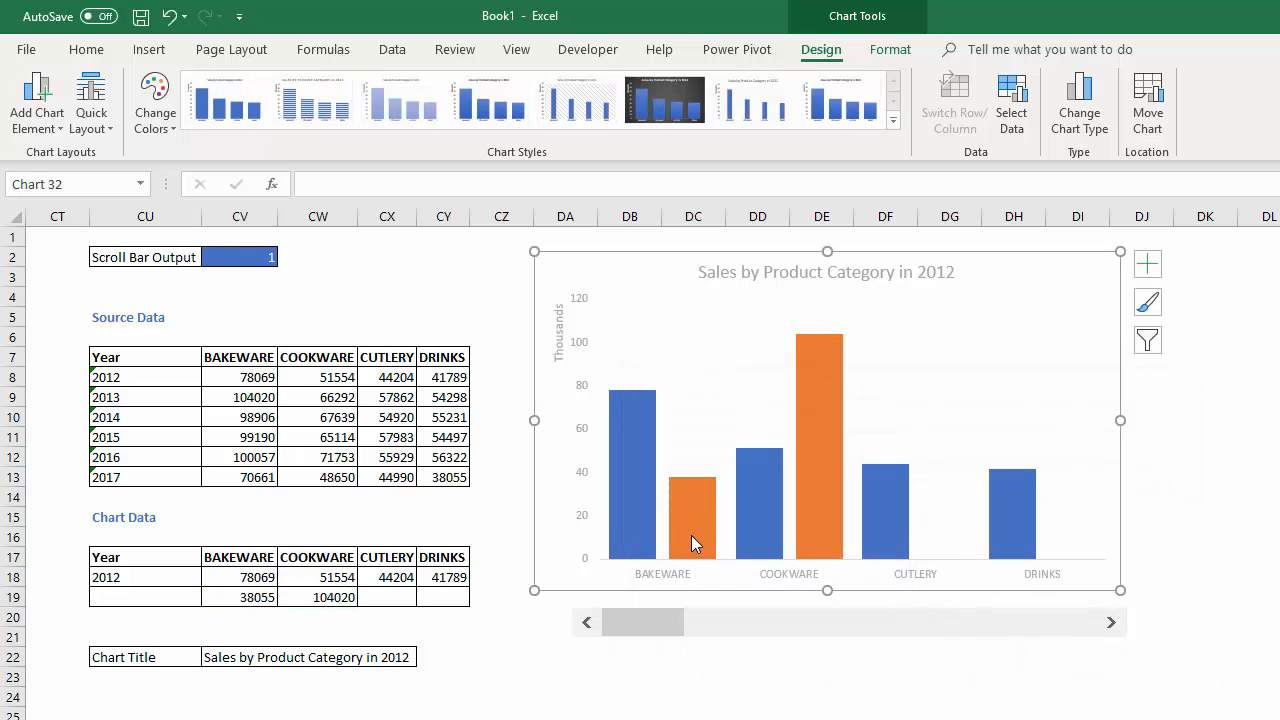
Change the chart type of the Y Axis series to Scatter, leaving the yearly sales series as Clustered Column
mouse_move(821, 425)
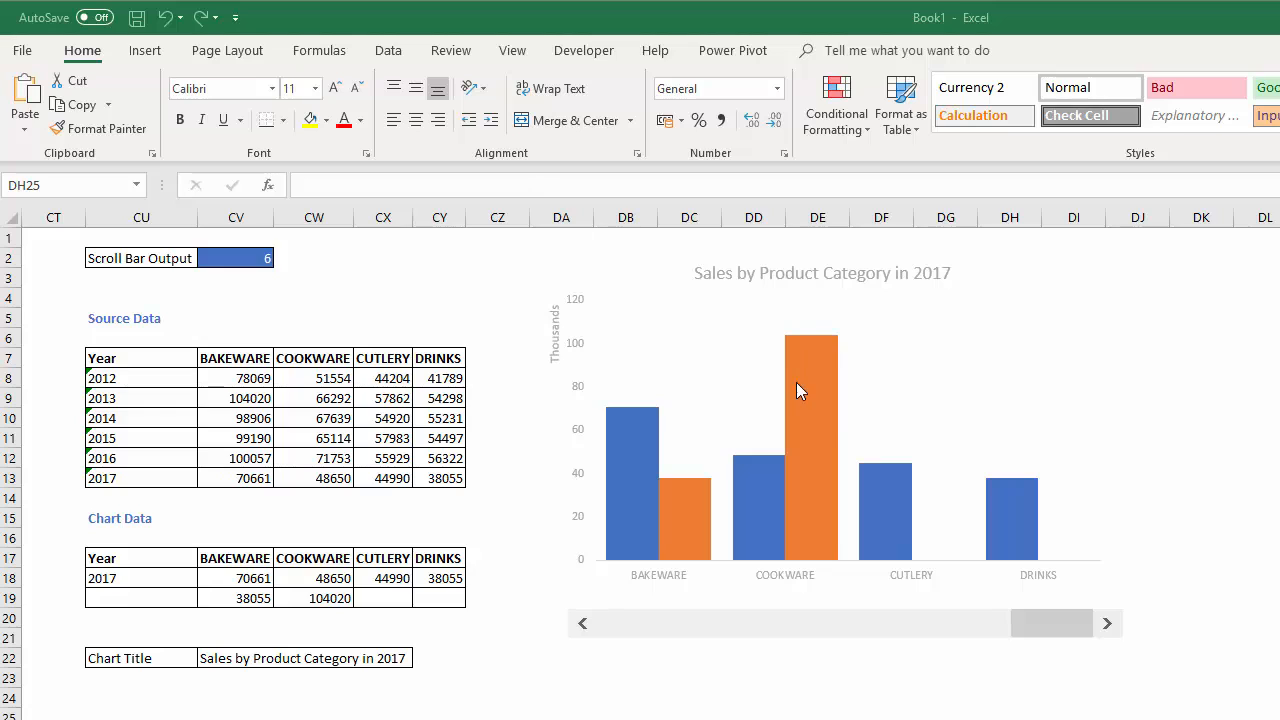
mouse_move(809, 380)
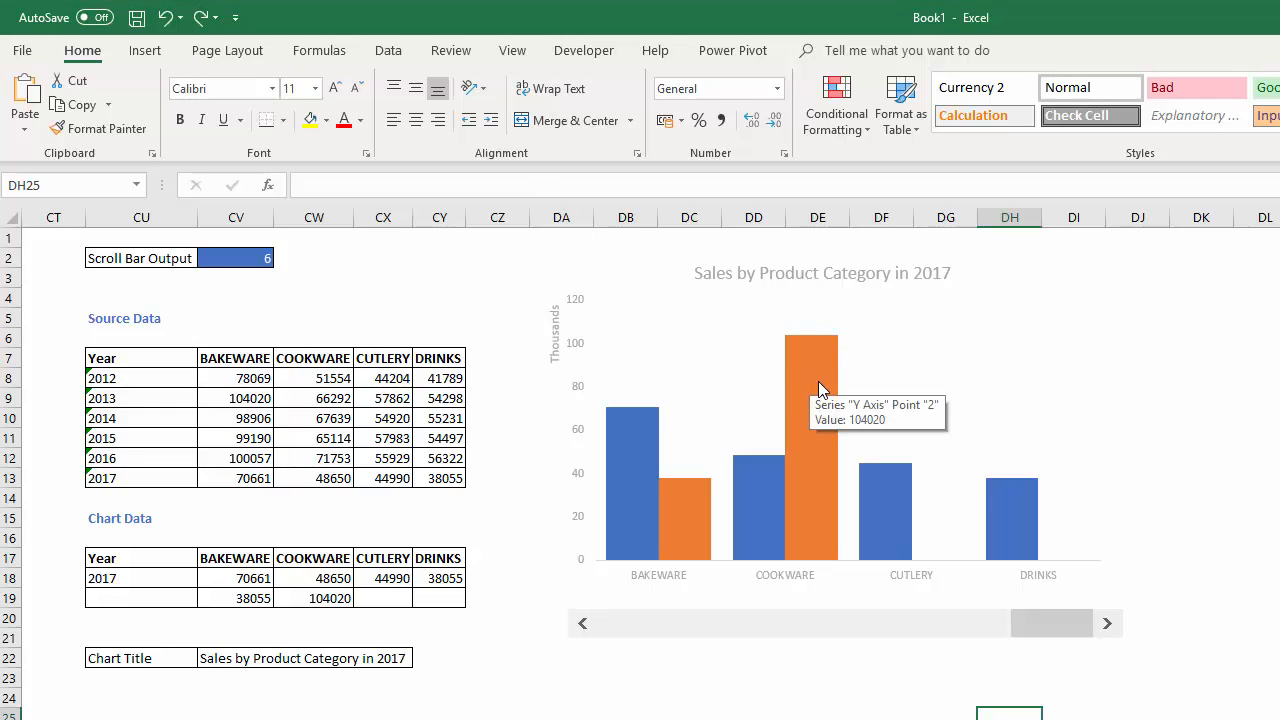
click(807, 370)
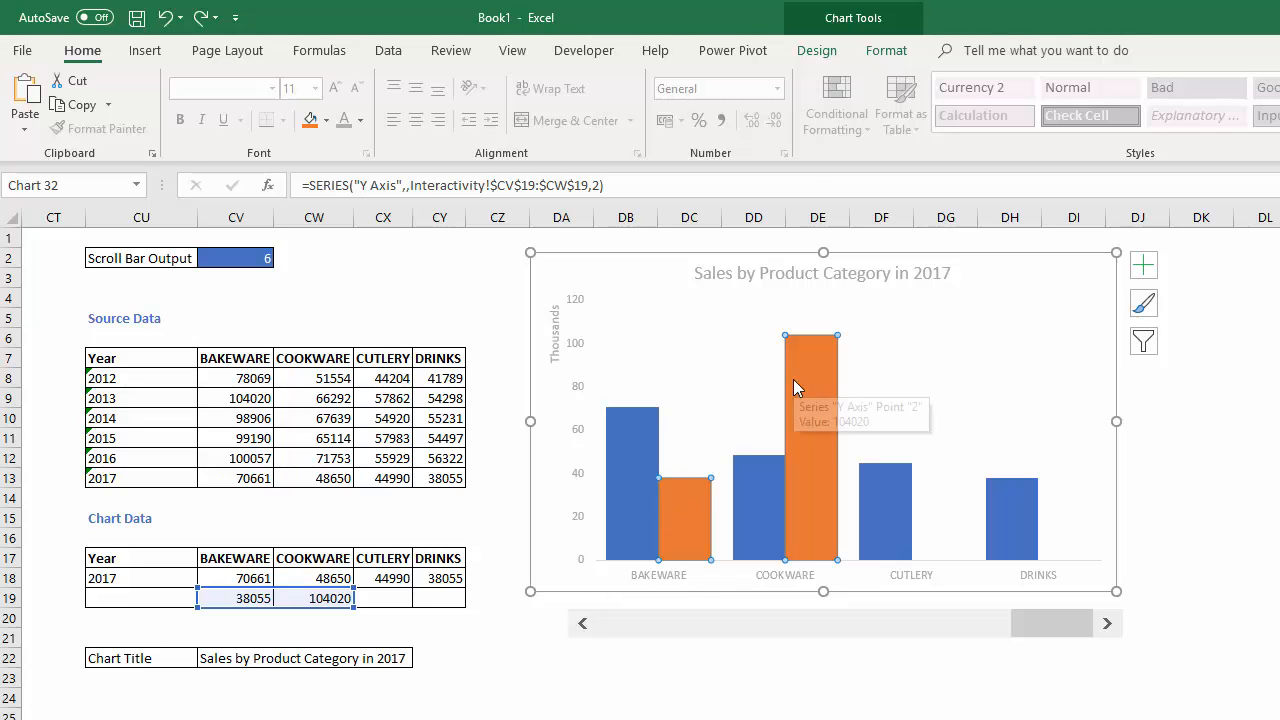
click(816, 52)
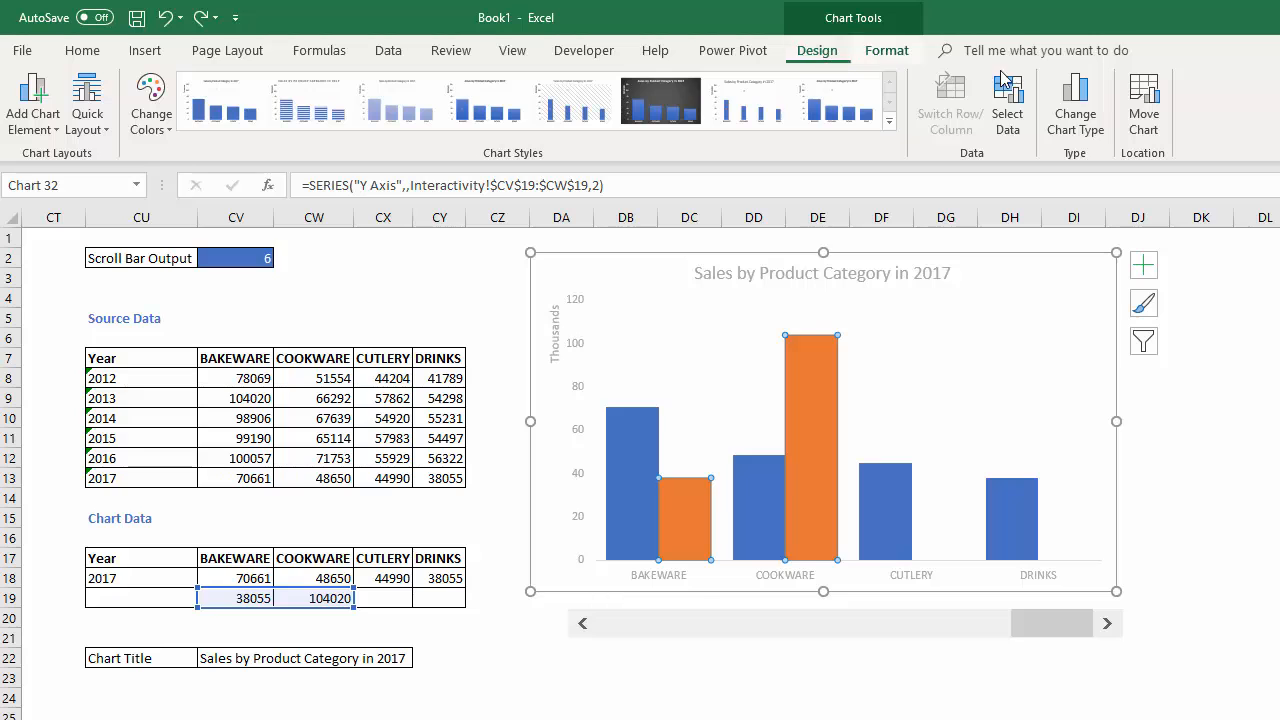
click(1072, 122)
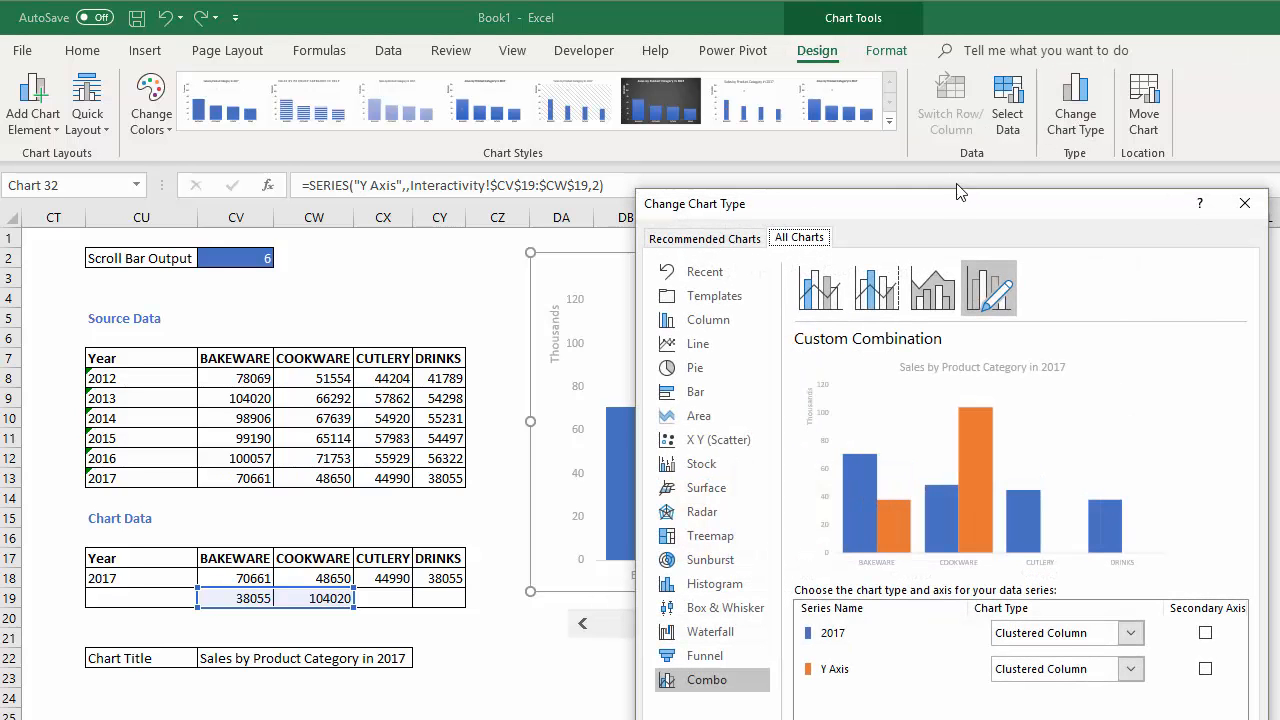
drag(942, 203, 506, 12)
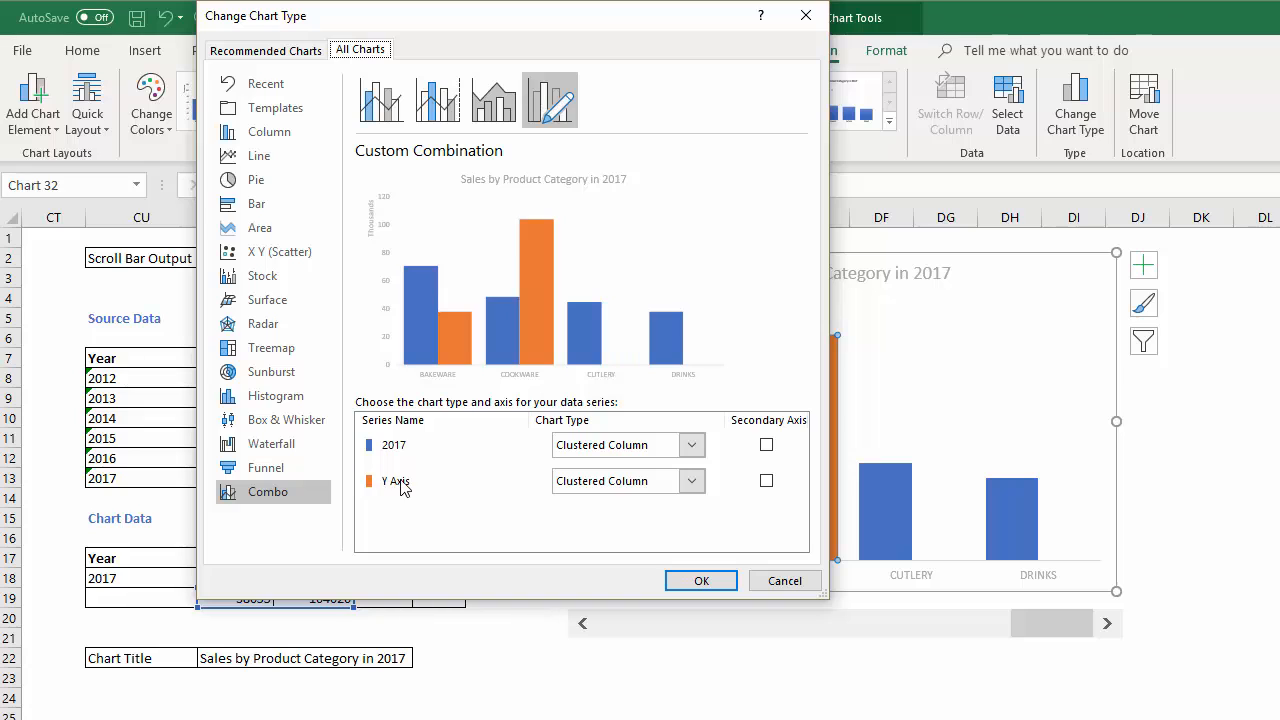
click(691, 481)
scroll(784, 657, down, 3)
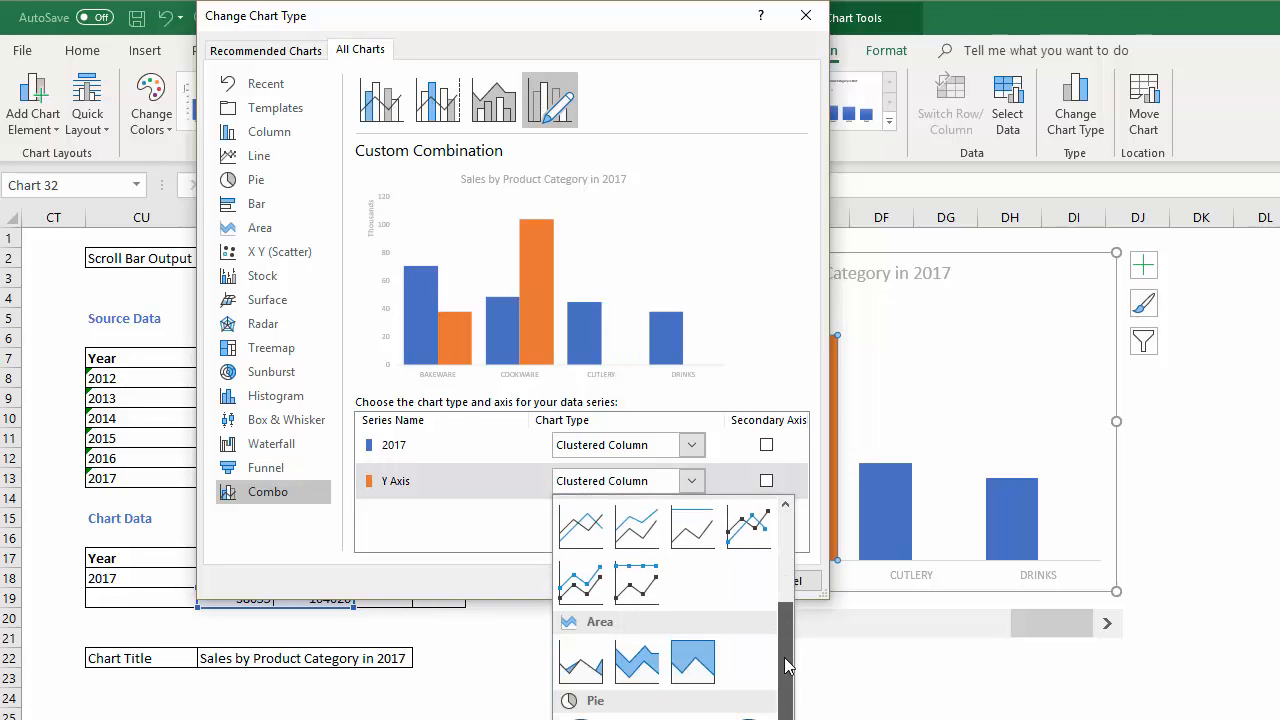
click(598, 709)
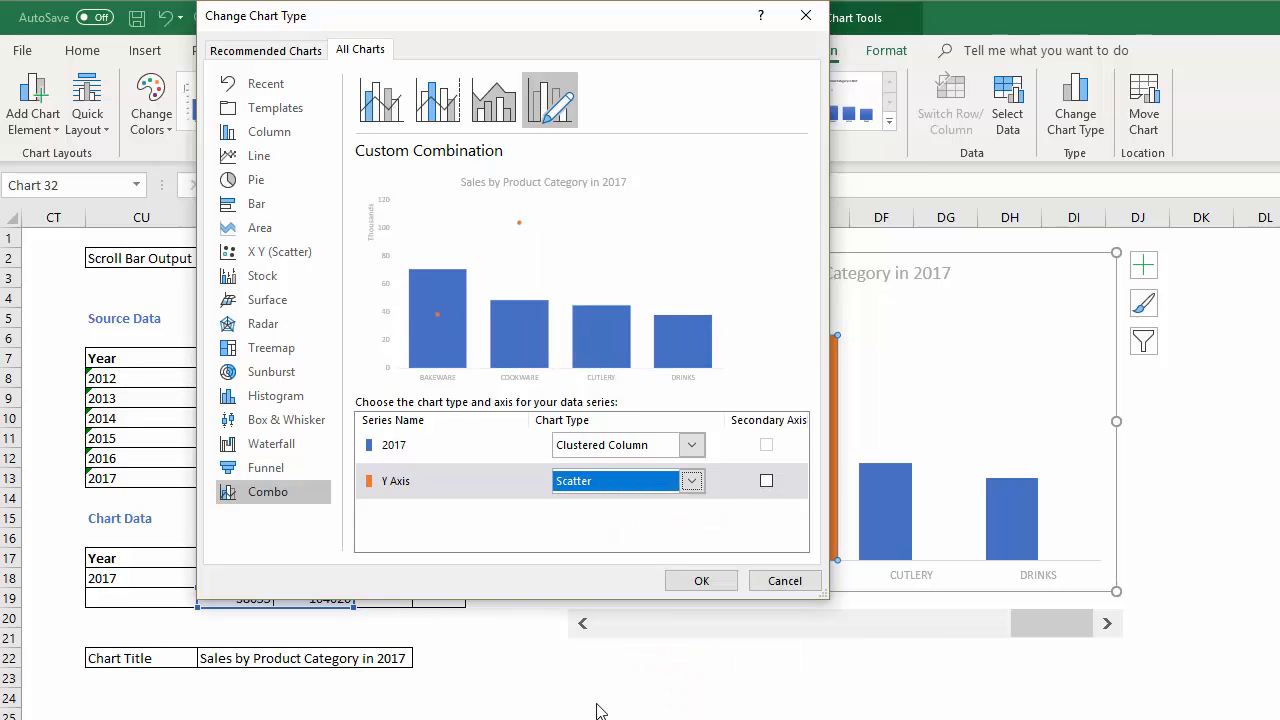
click(697, 581)
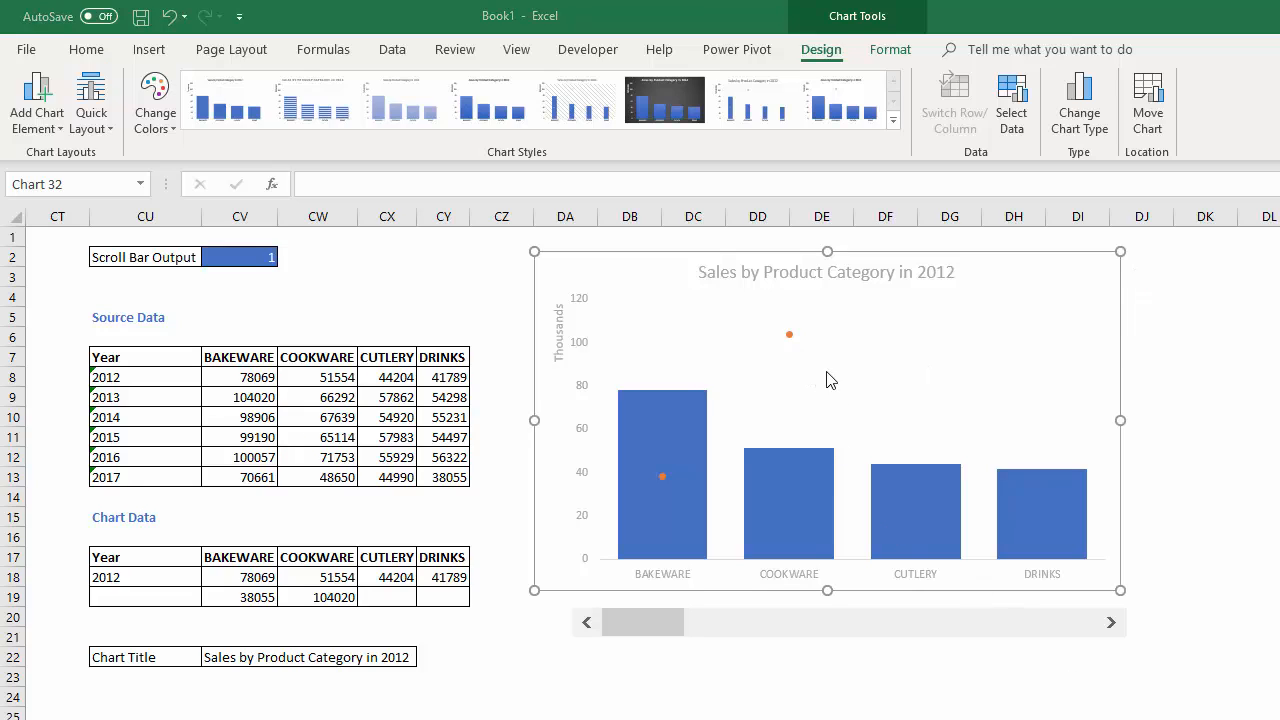
Hide the Y Axis scatter points by setting the series' marker option to None, and deselect the chart
click(789, 334)
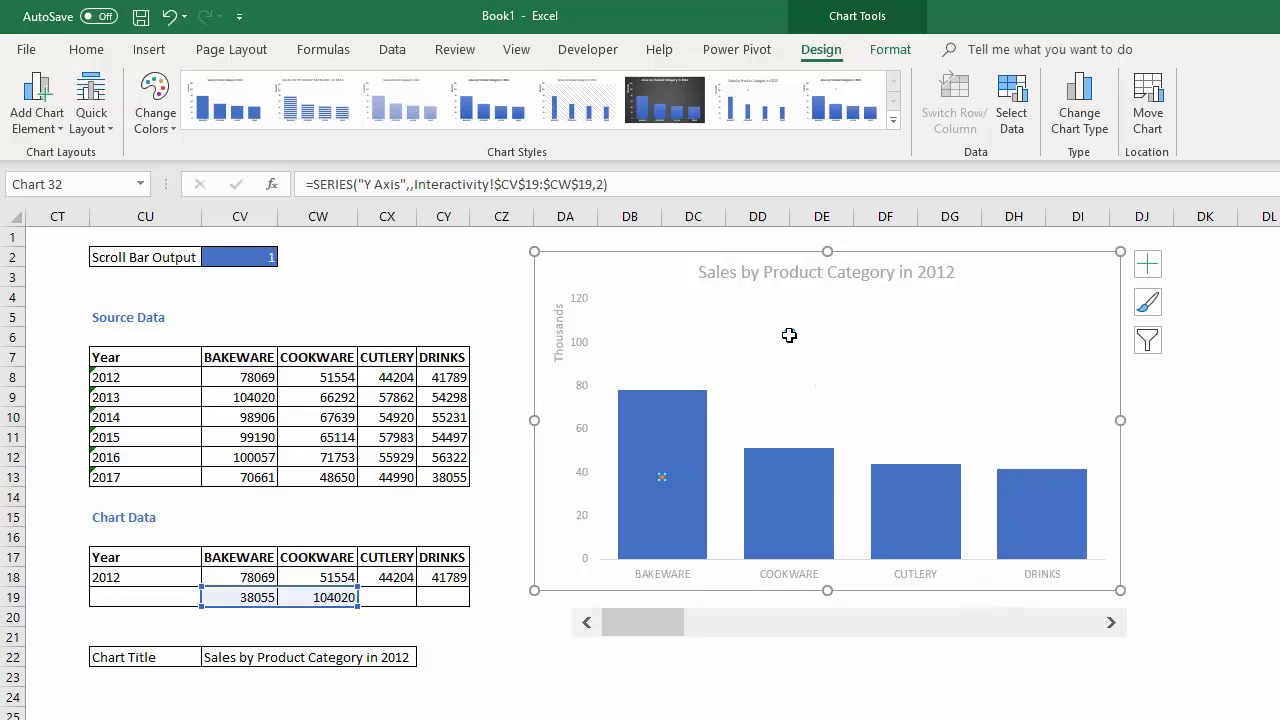
right_click(790, 334)
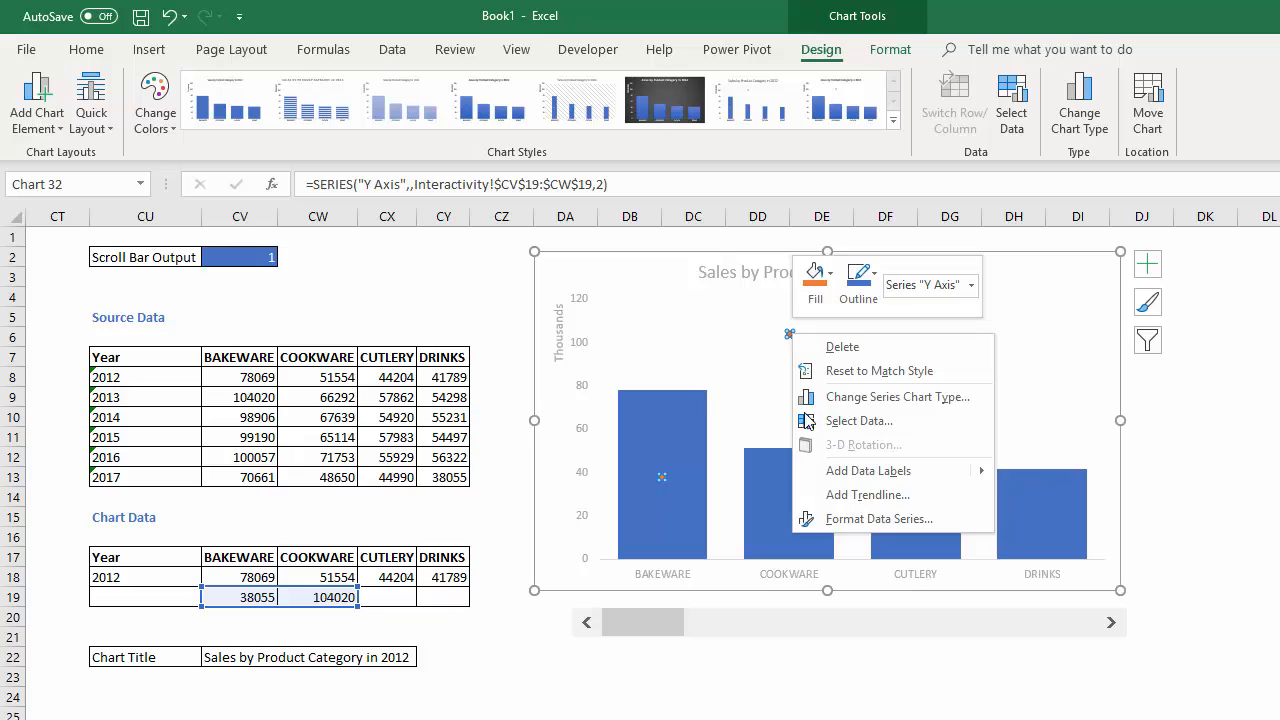
click(858, 518)
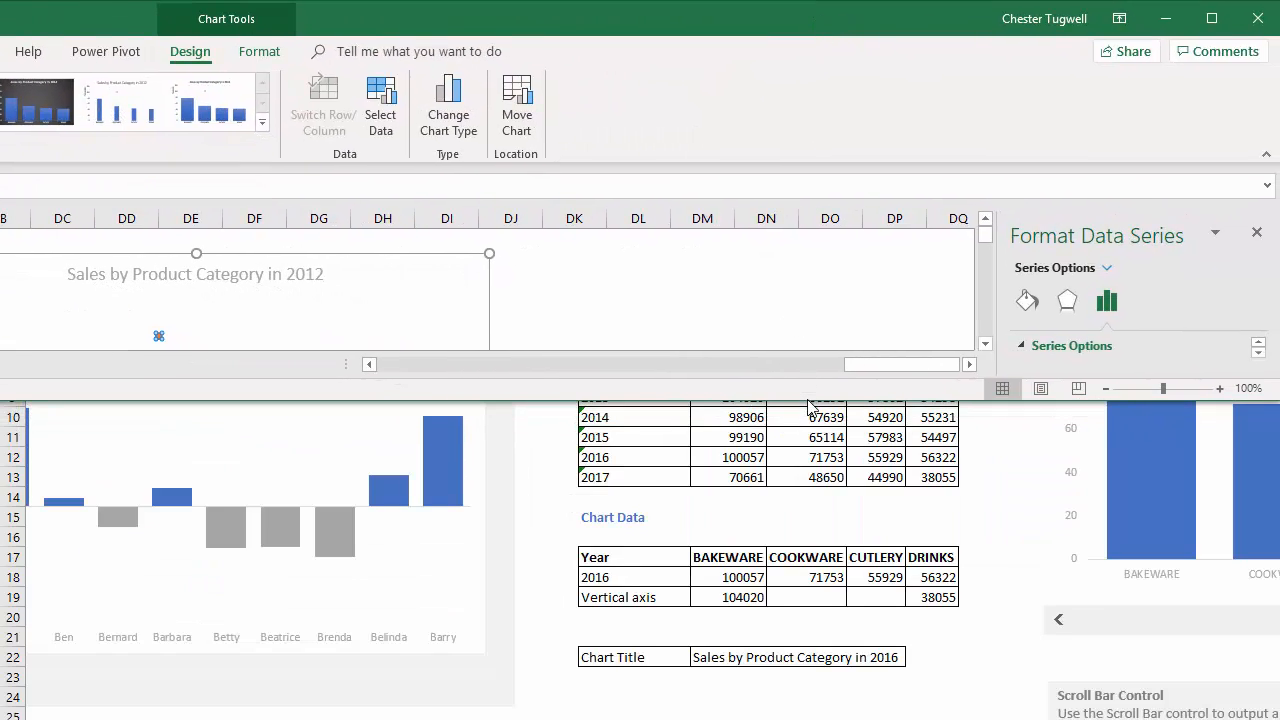
drag(805, 402, 843, 705)
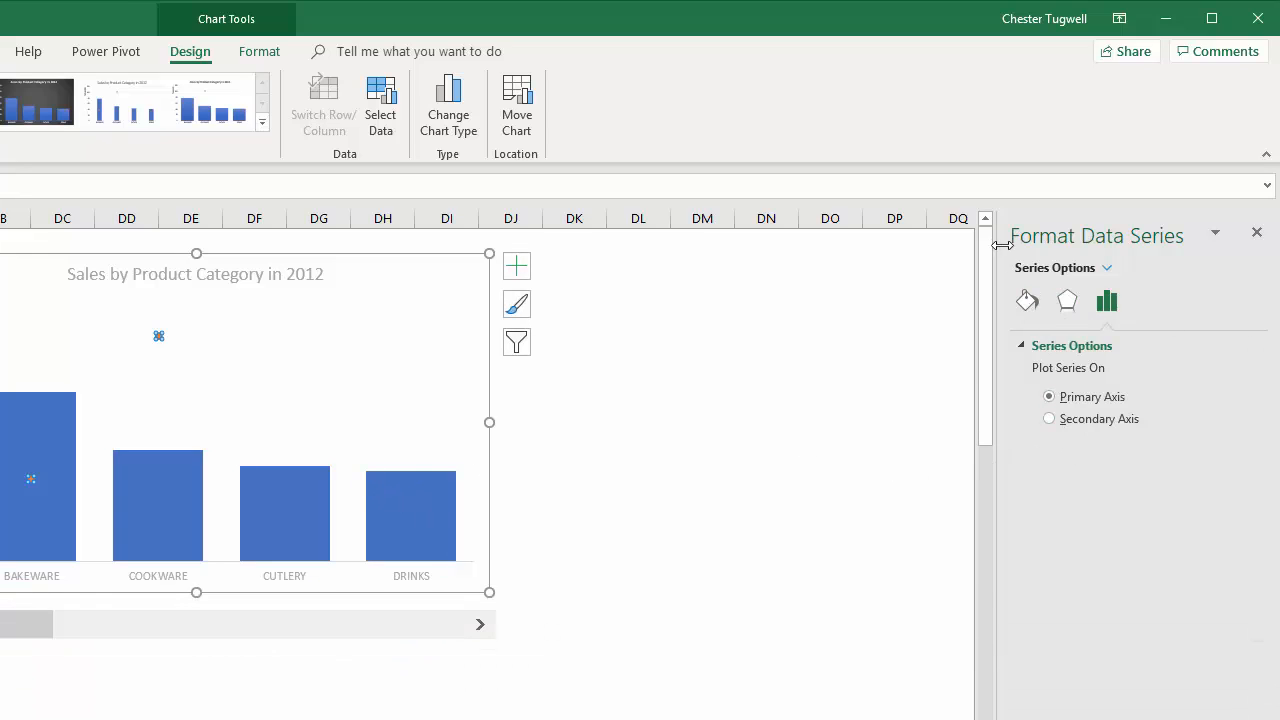
click(1027, 303)
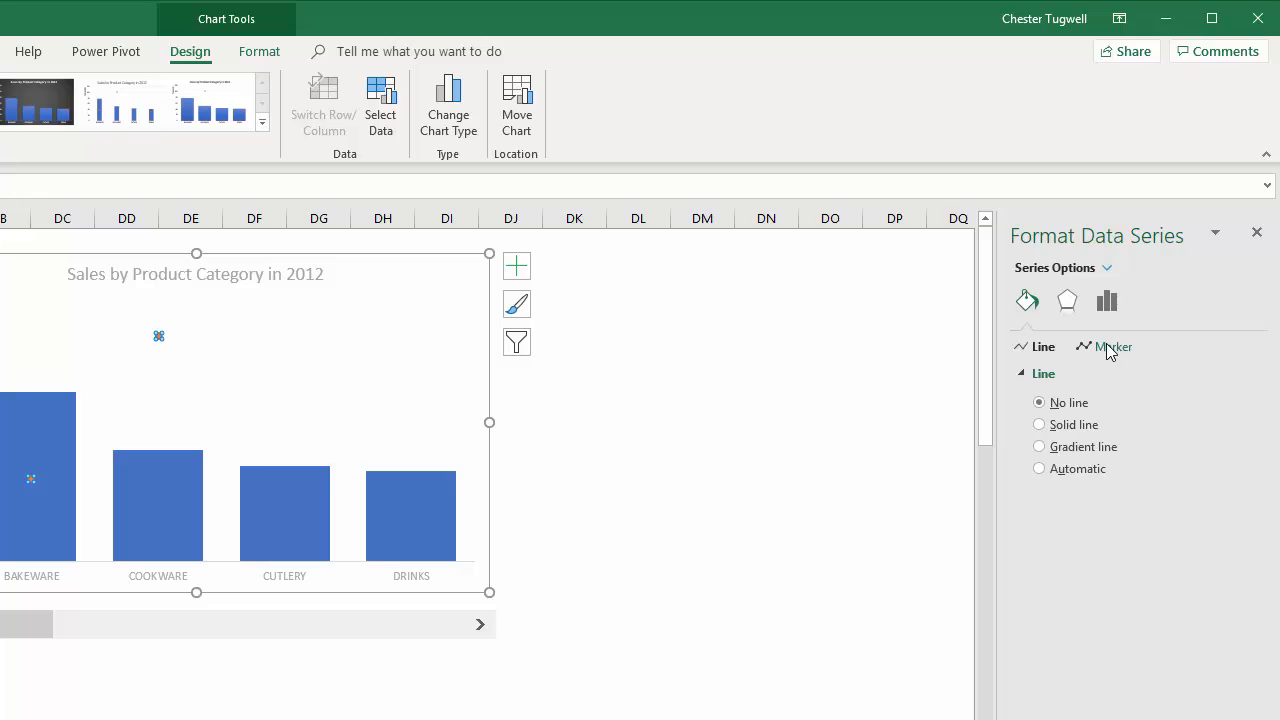
click(1109, 348)
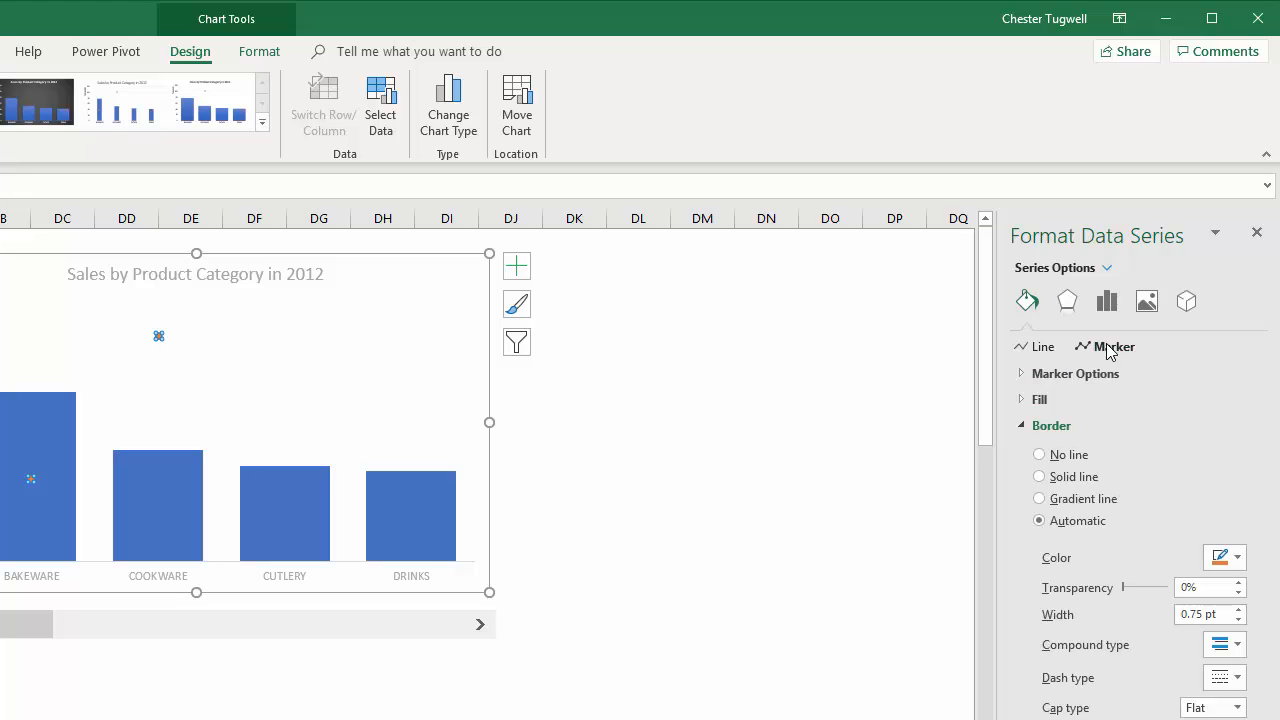
click(1022, 373)
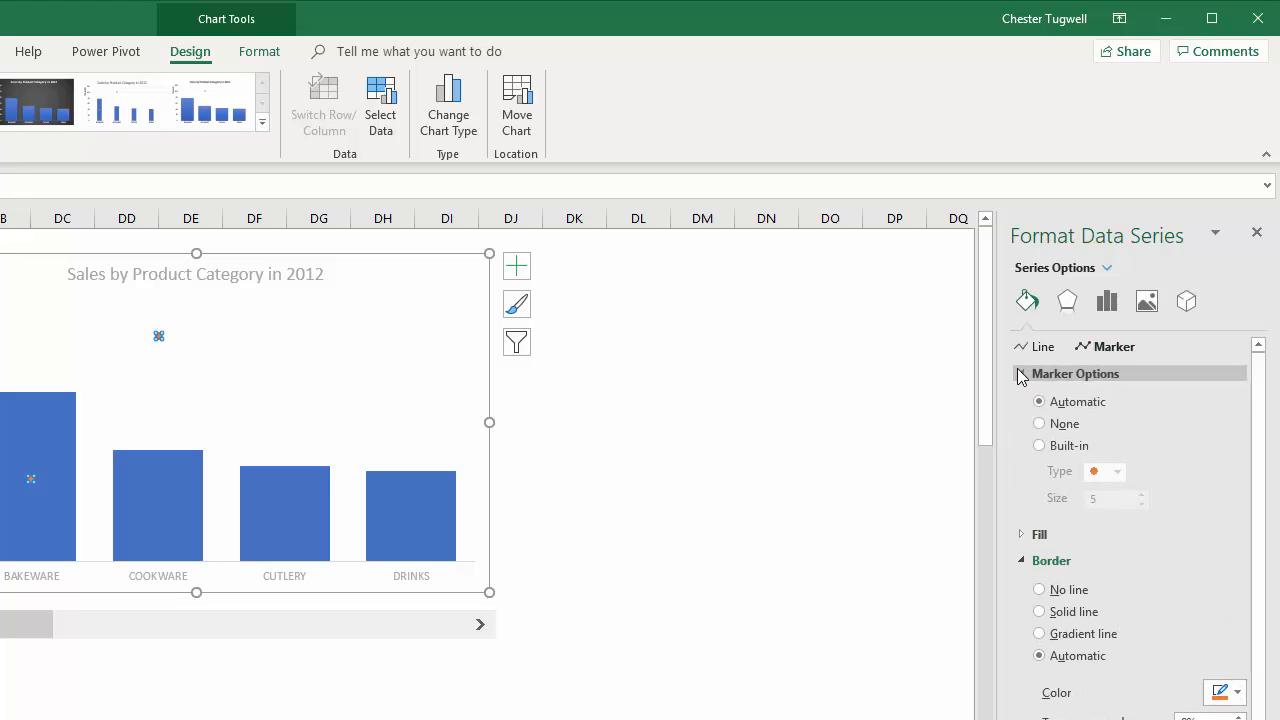
click(1040, 424)
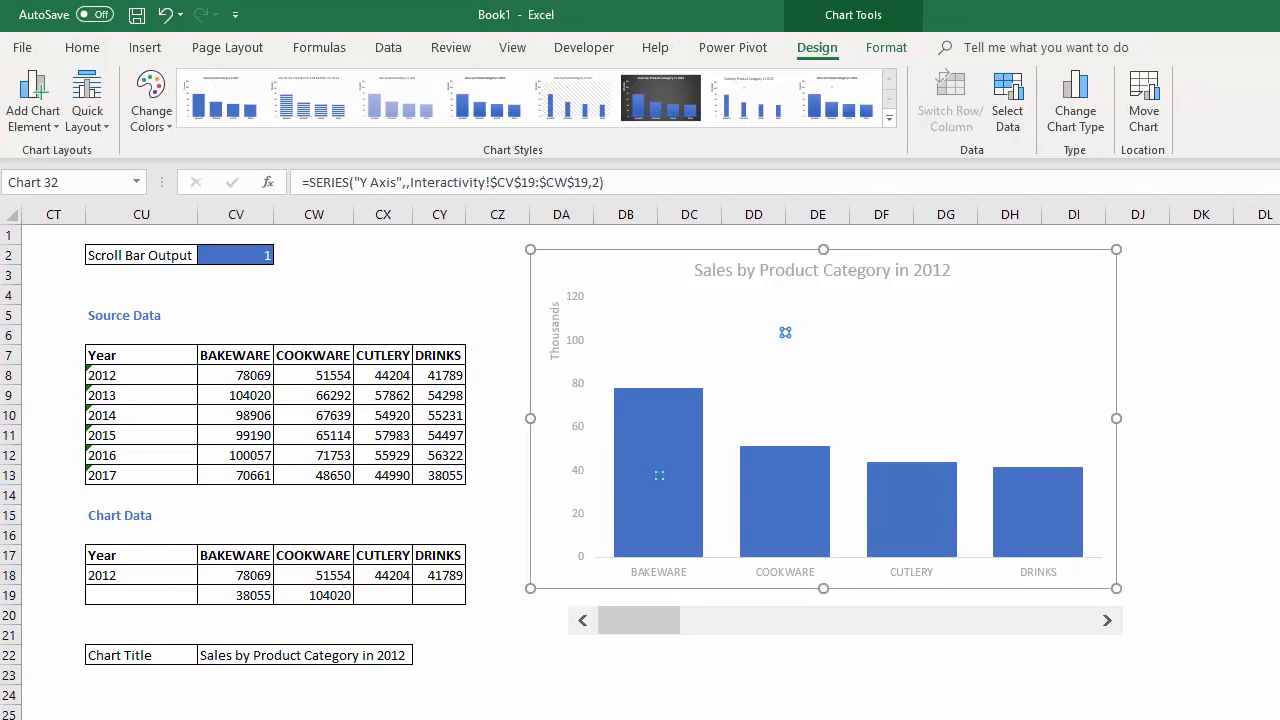
click(1163, 443)
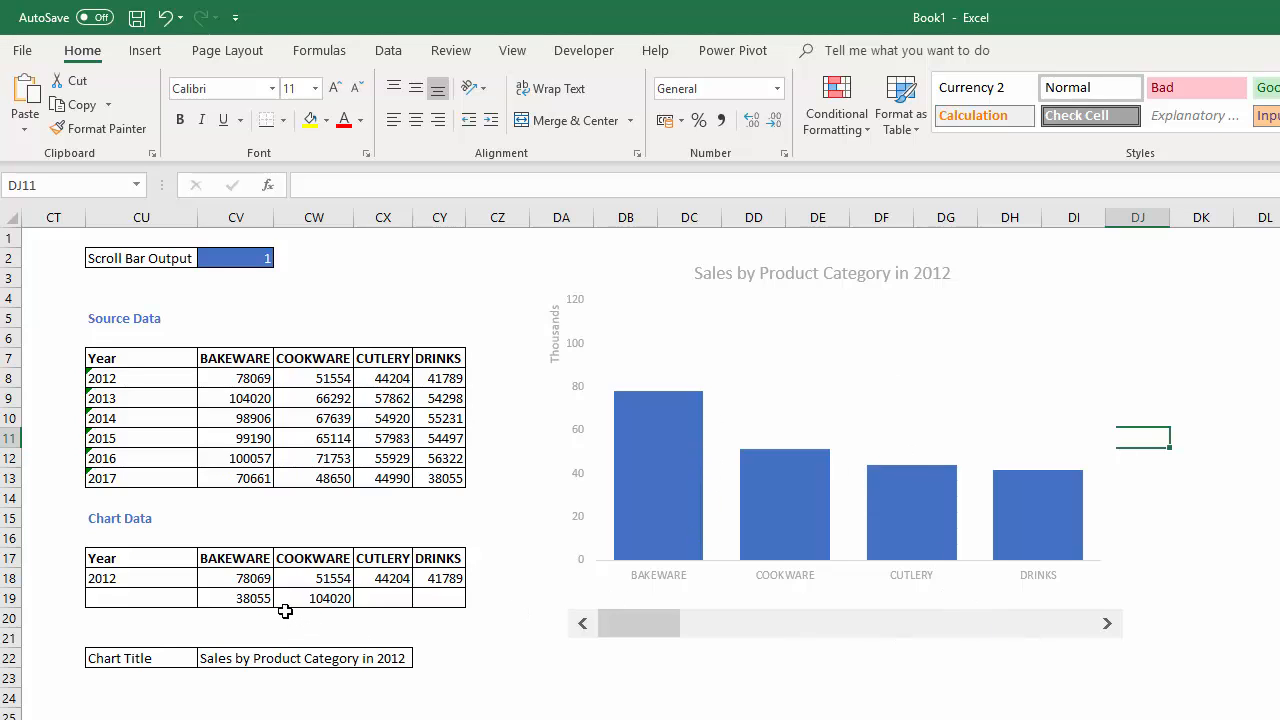
Review the helper formulas in CV19 and CW19, and step the scroll bar from 2012 to 2017 to check the vertical axis scale
click(251, 599)
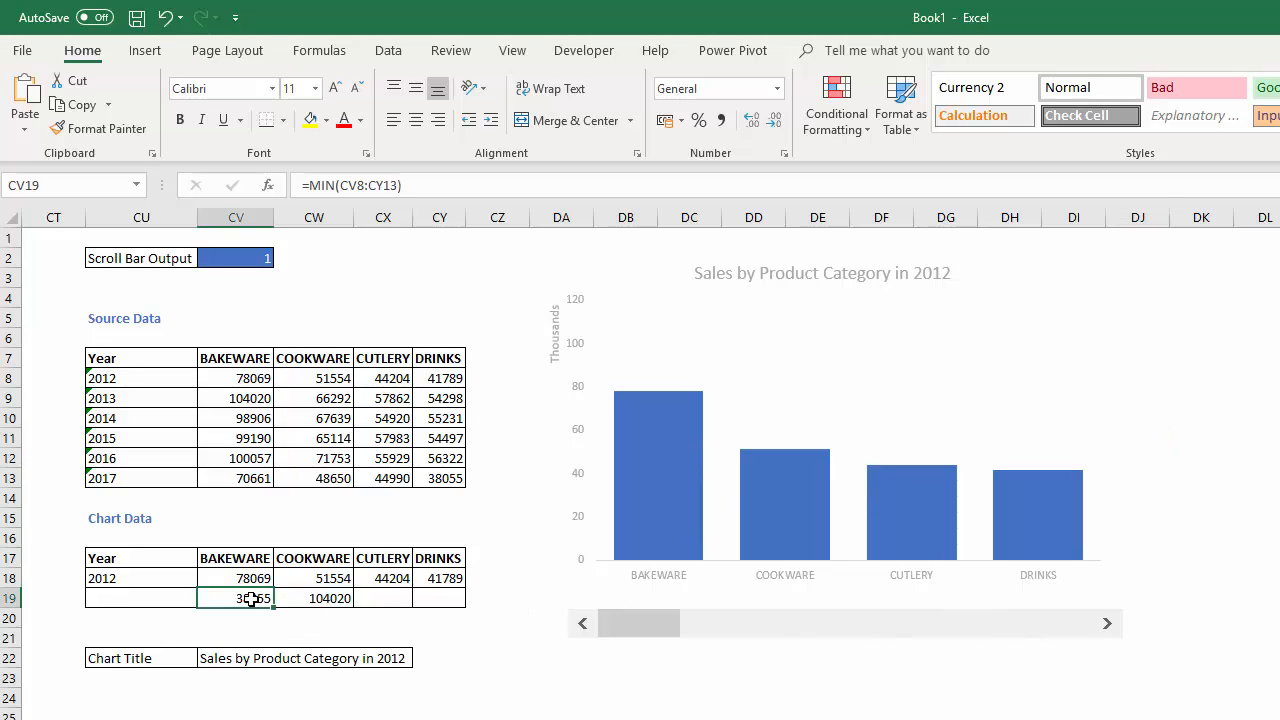
click(320, 599)
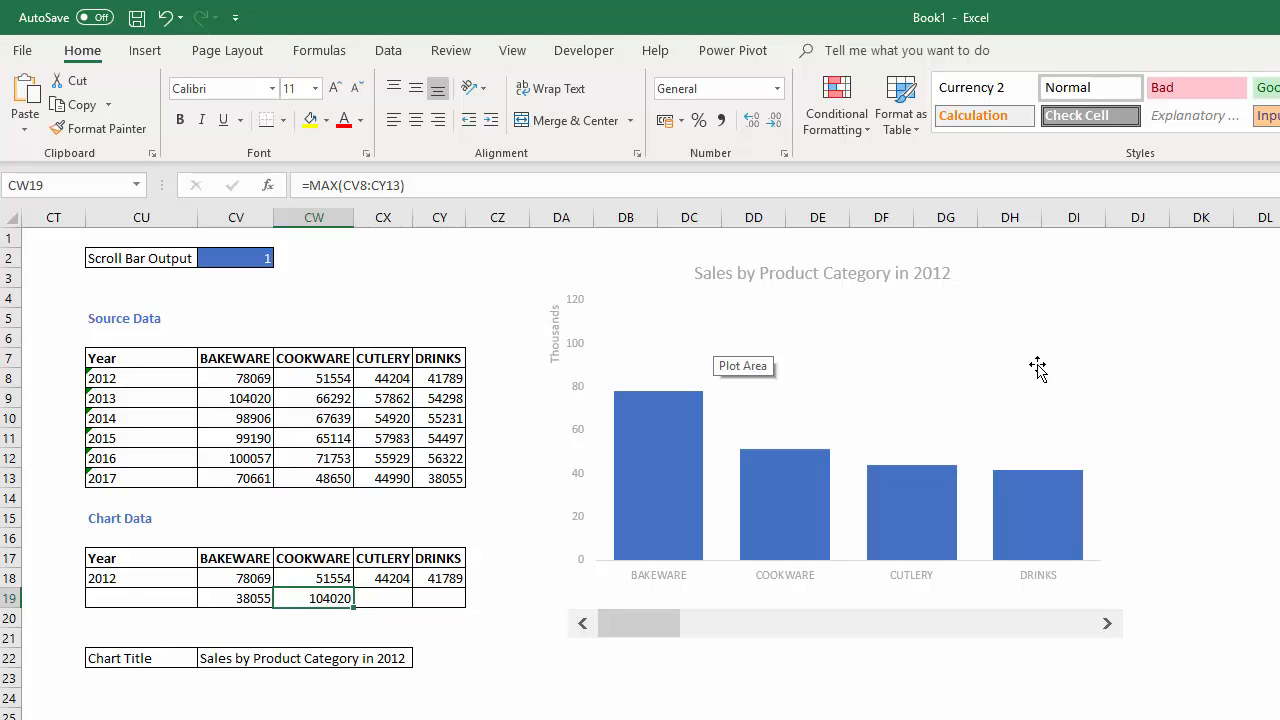
click(1107, 623)
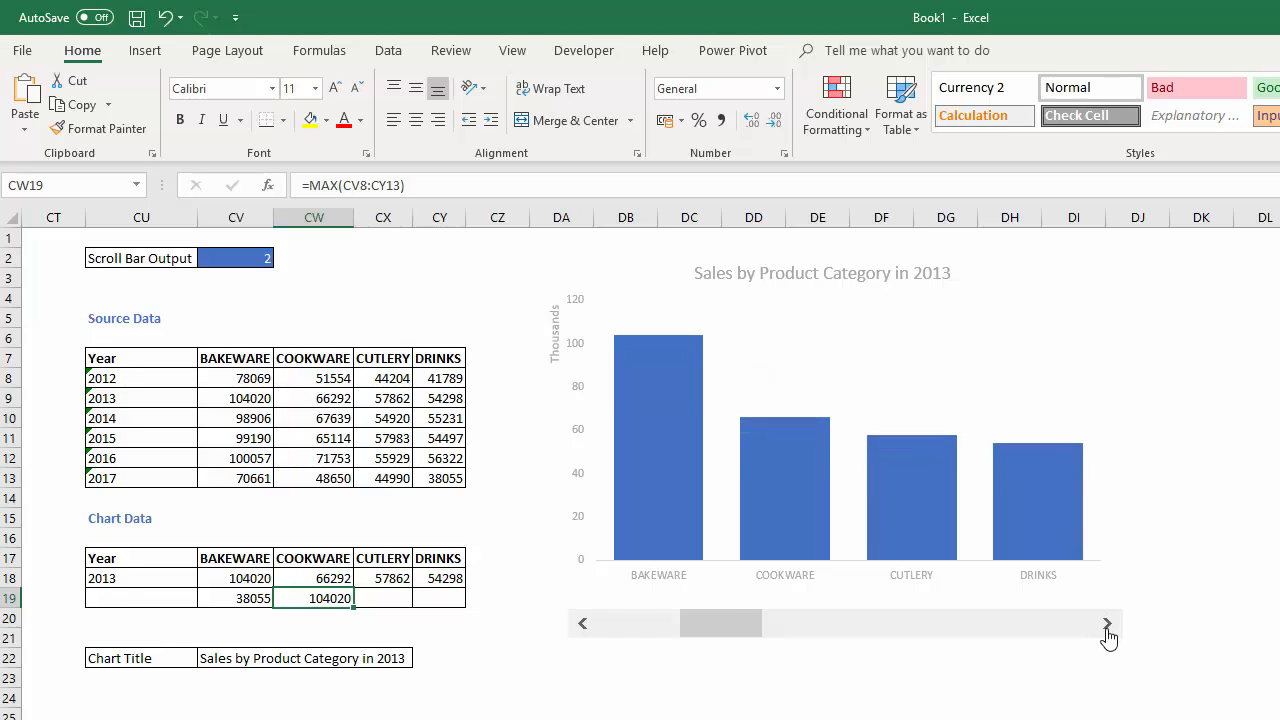
click(1107, 623)
click(1107, 623)
click(1107, 623)
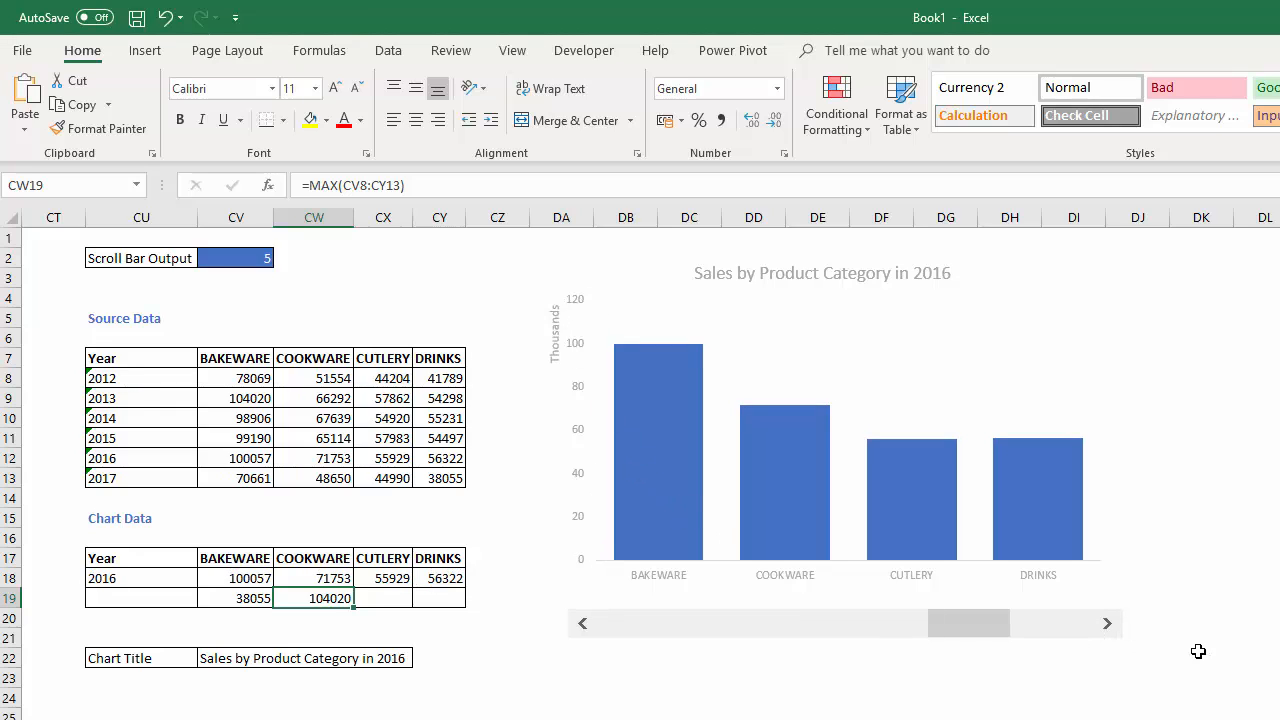
click(1107, 623)
click(1107, 623)
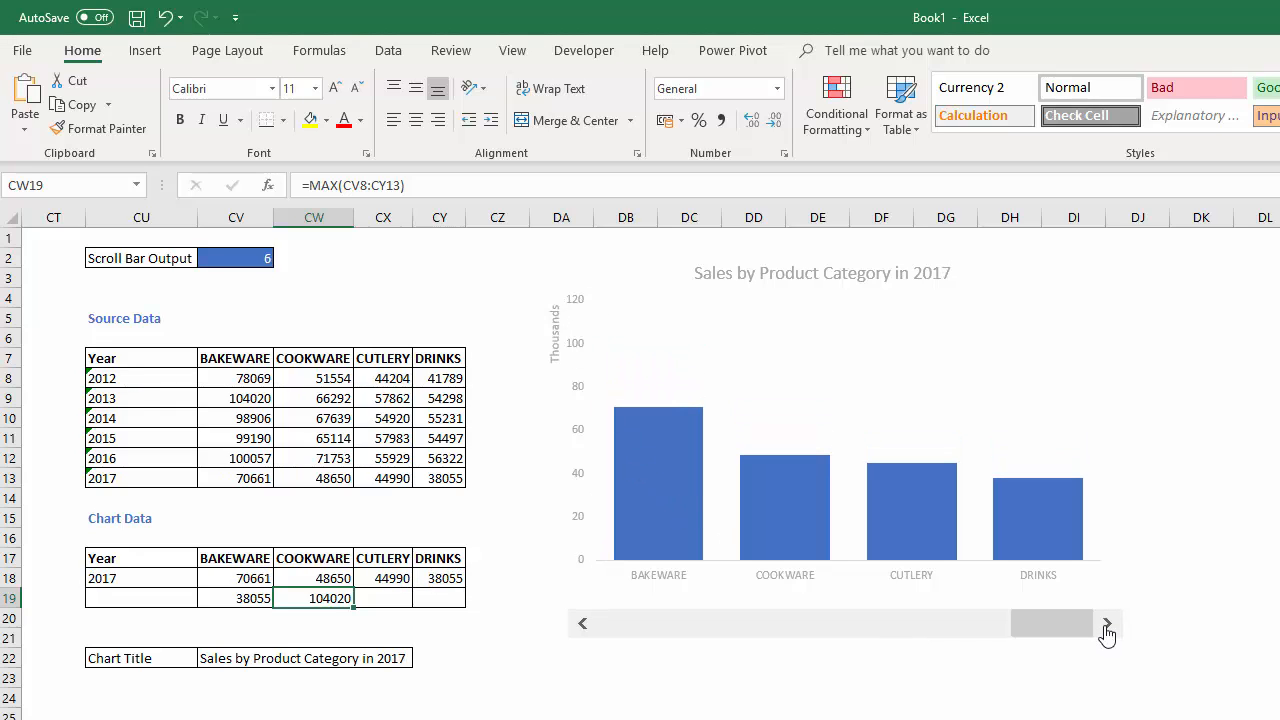